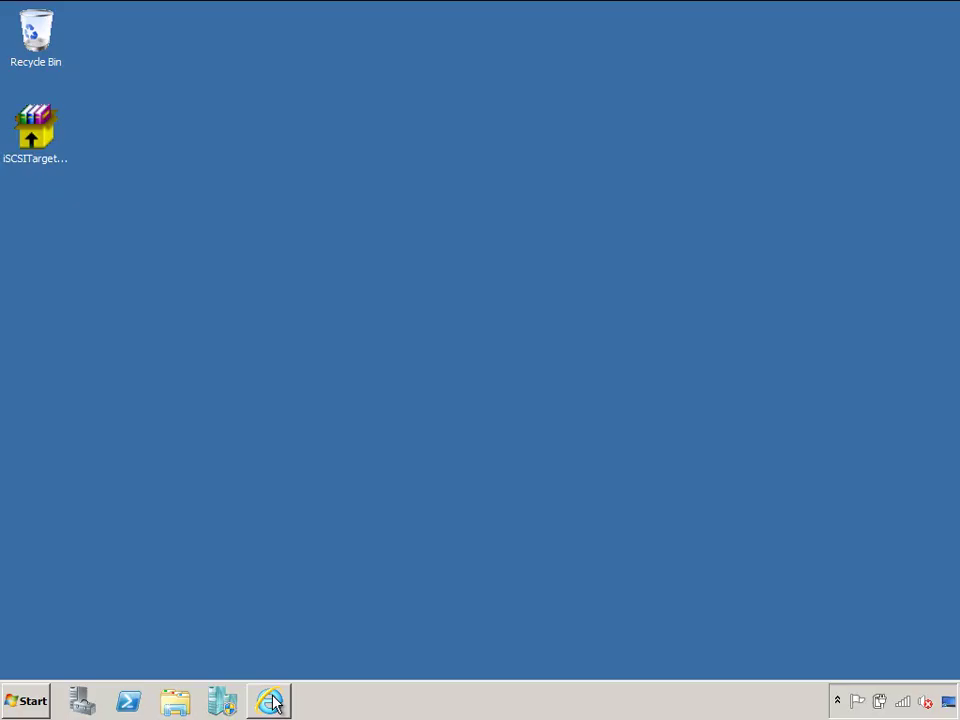
Step: Open the Microsoft iSCSI Software Target console and allow it to make changes to the computer
{"action": "left_click", "coordinate": [271, 702]}
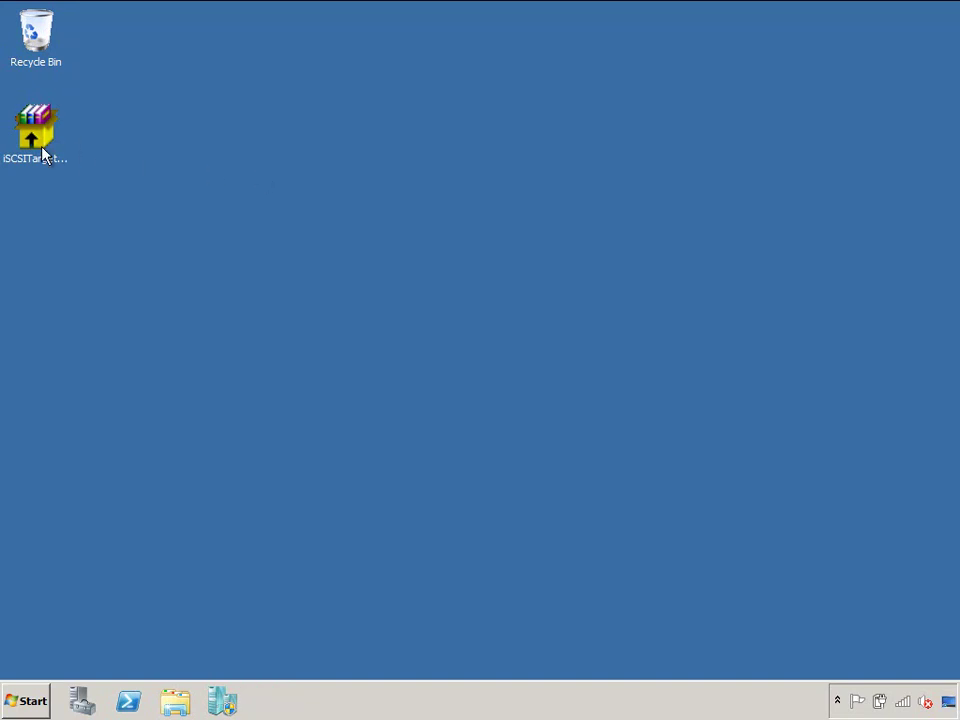
{"action": "left_click", "coordinate": [41, 150]}
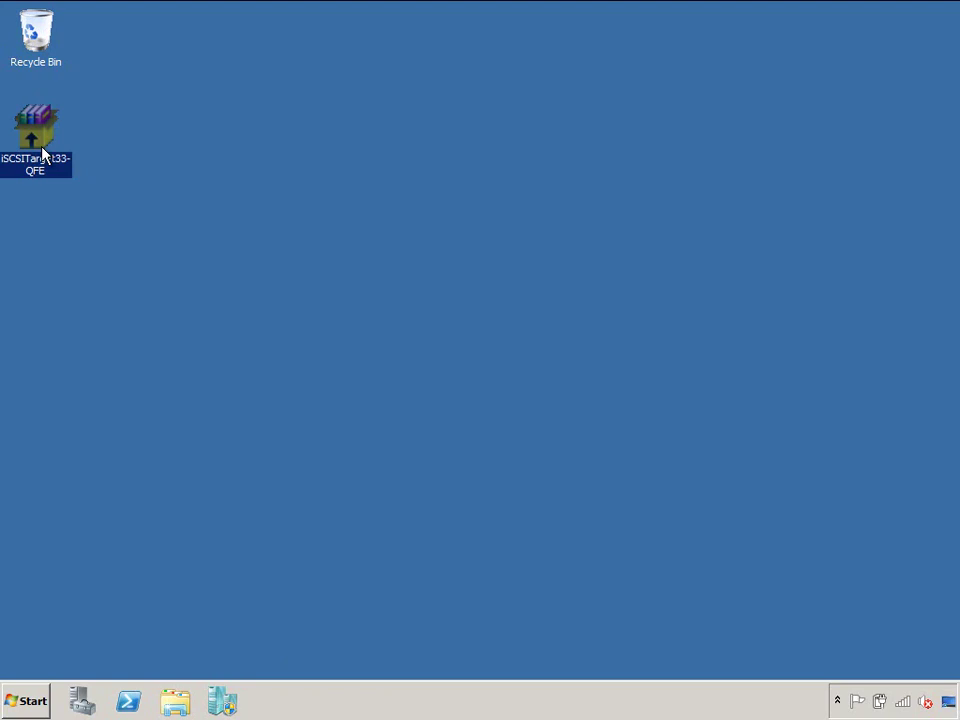
{"action": "left_click", "coordinate": [10, 704]}
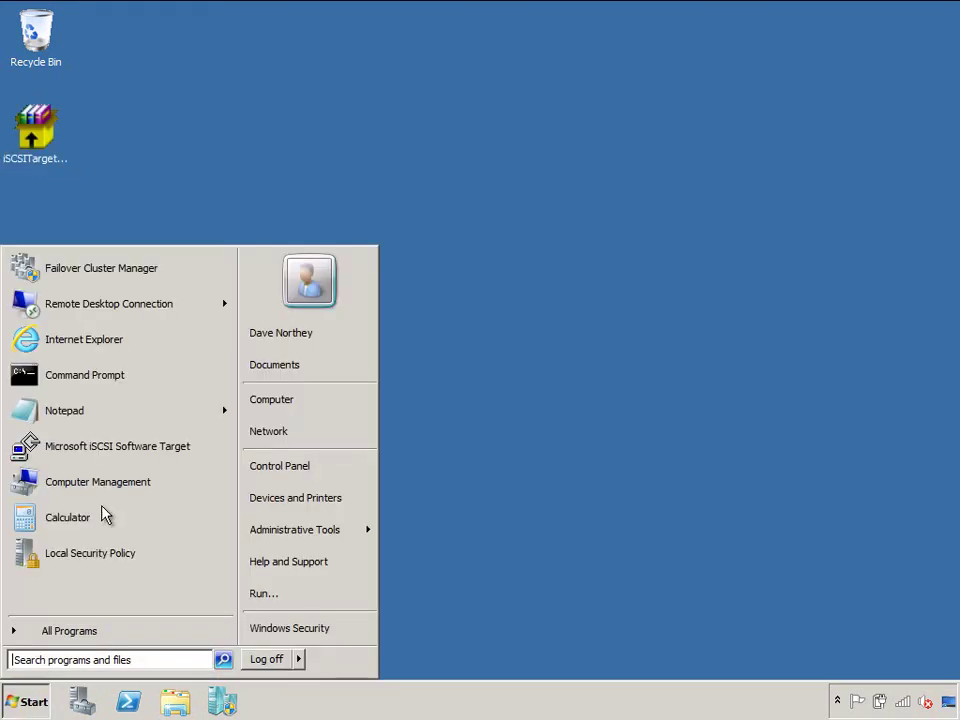
{"action": "left_click", "coordinate": [118, 452]}
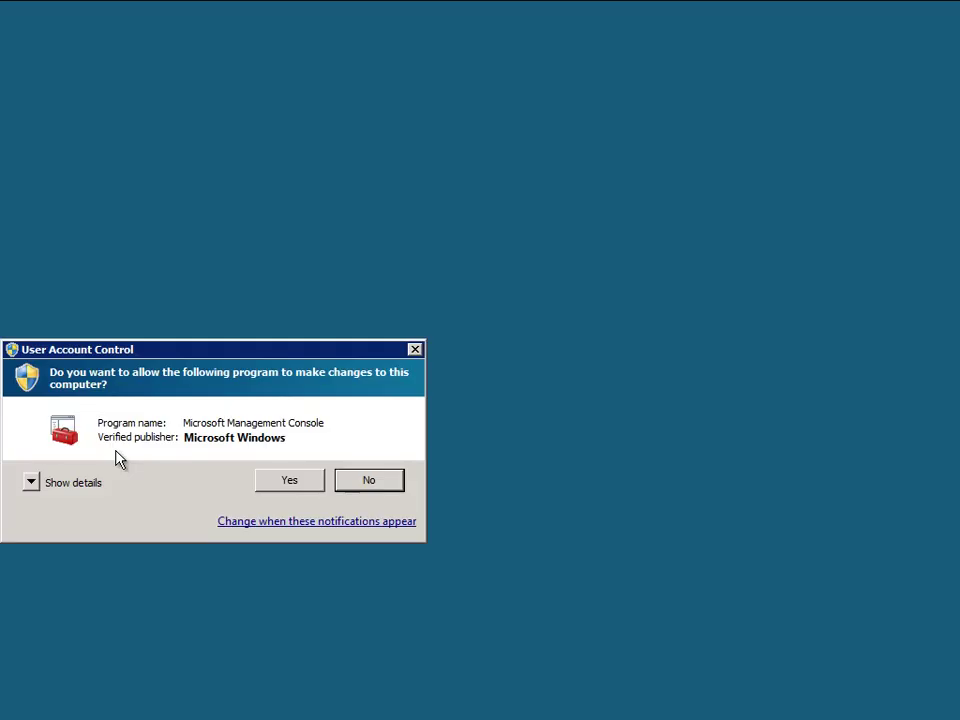
{"action": "left_click", "coordinate": [289, 483]}
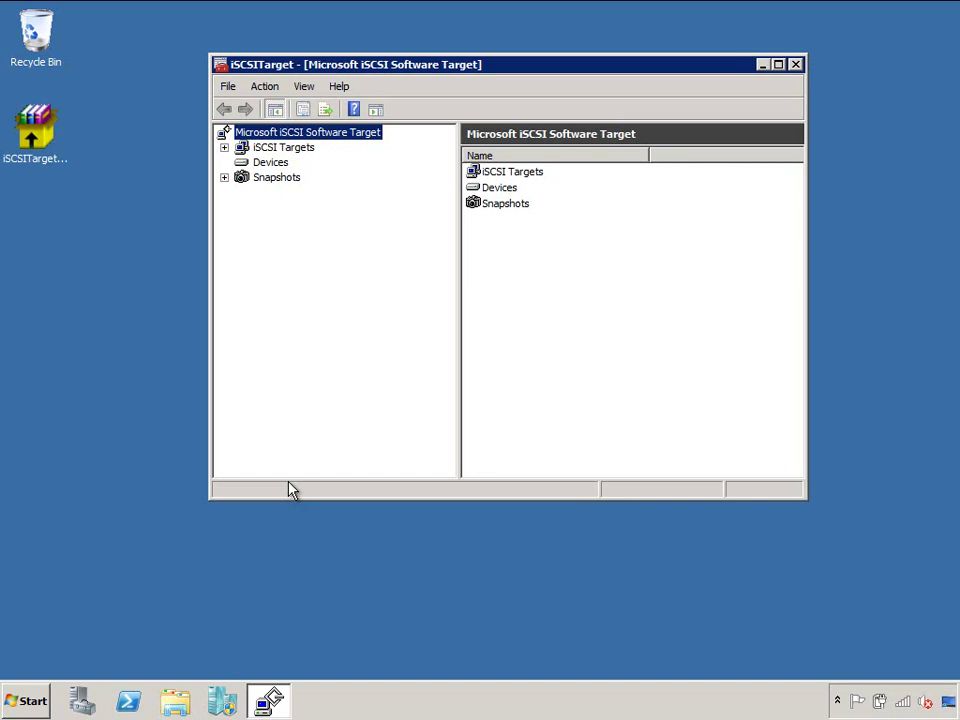
Step: Check the contents of the iSCSI (D:) drive in Windows Explorer and return to the iSCSI Software Target console
{"action": "left_click", "coordinate": [176, 697]}
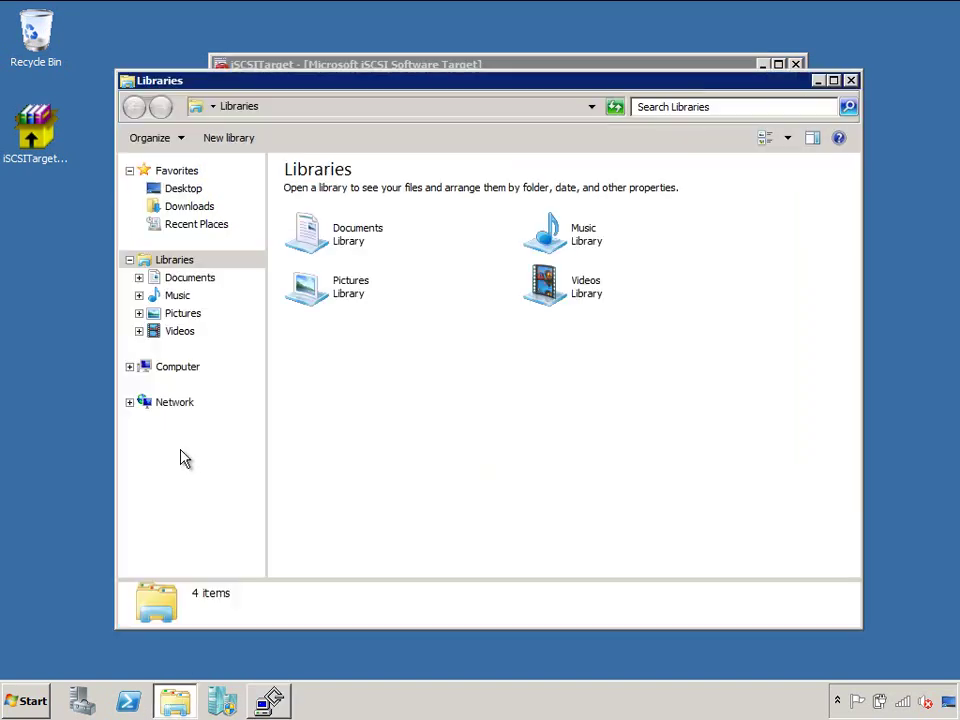
{"action": "left_click", "coordinate": [177, 367]}
{"action": "double_click", "coordinate": [591, 221]}
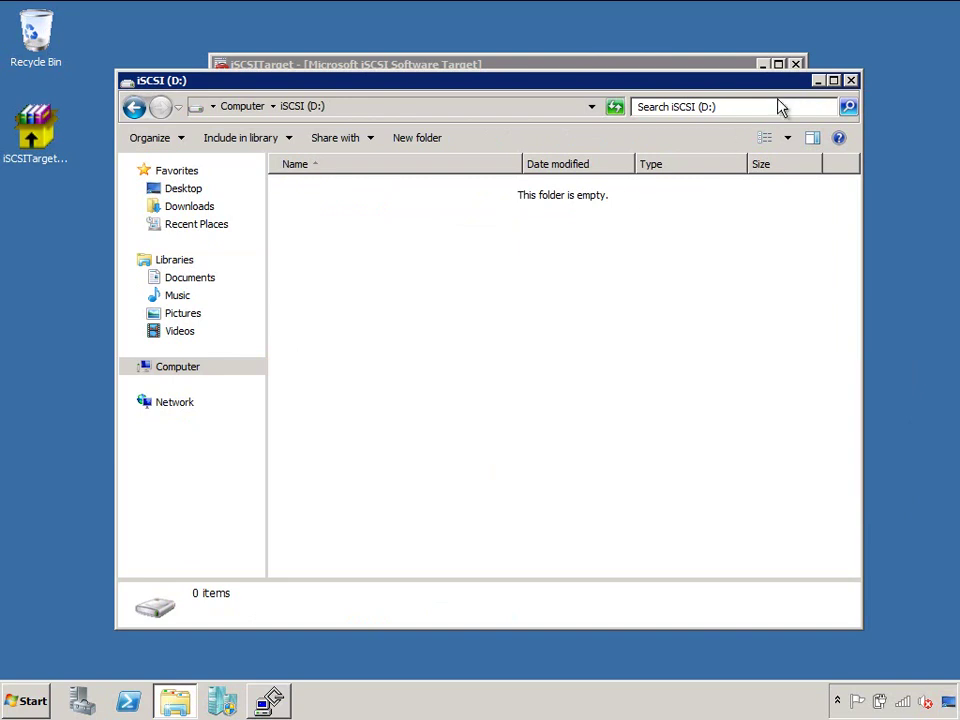
{"action": "left_click", "coordinate": [819, 80]}
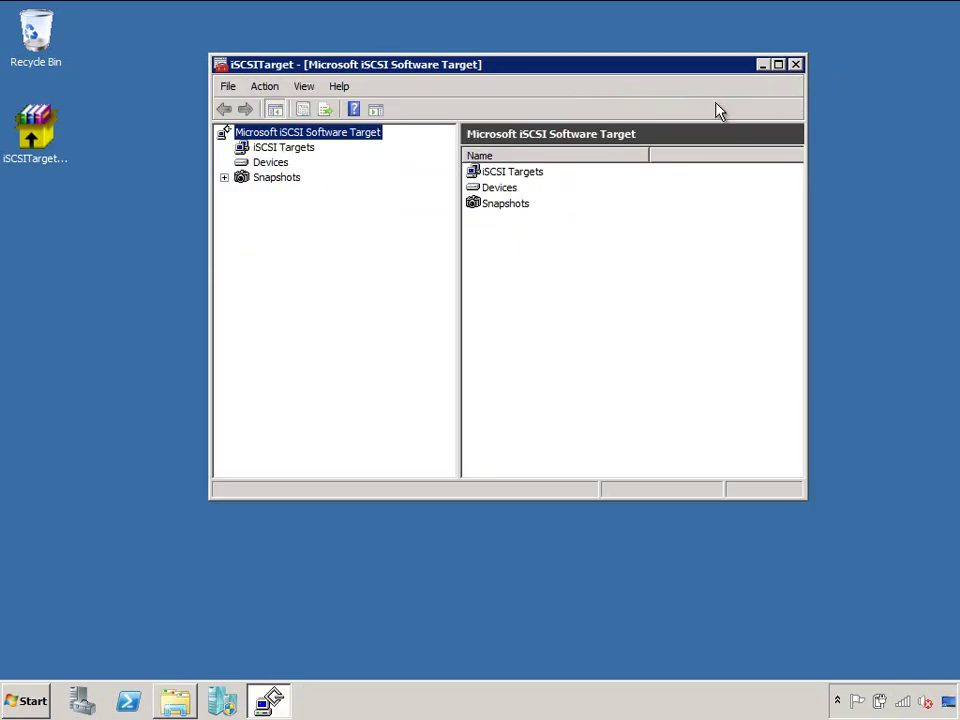
Step: Start creating a virtual disk under Devices, using d:\quorum.vhd as its file
{"action": "left_click", "coordinate": [272, 163]}
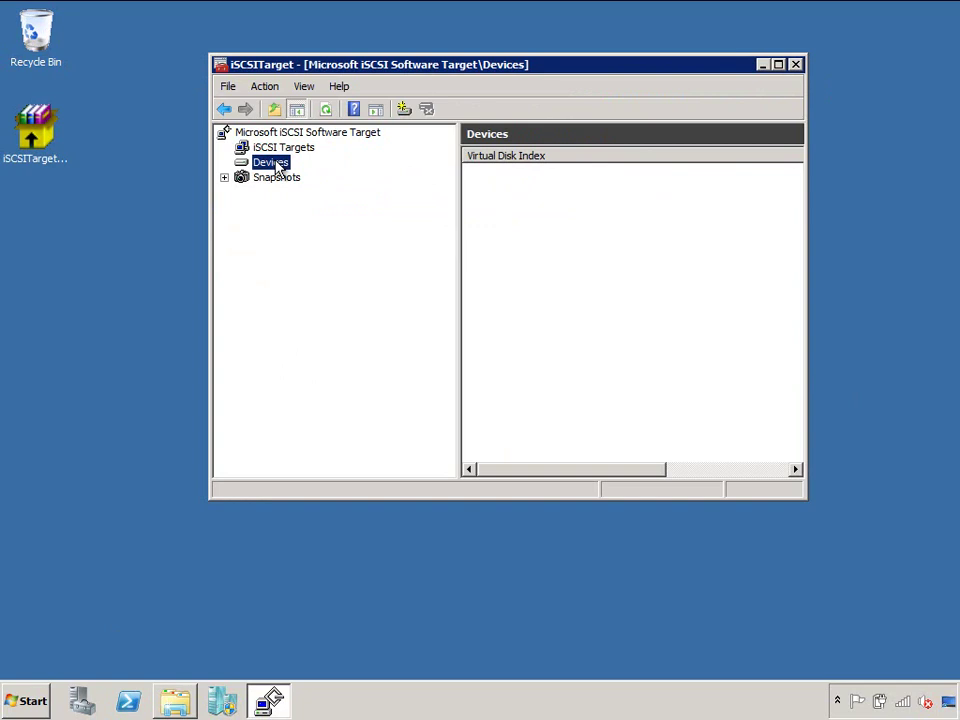
{"action": "right_click", "coordinate": [278, 168]}
{"action": "left_click", "coordinate": [318, 173]}
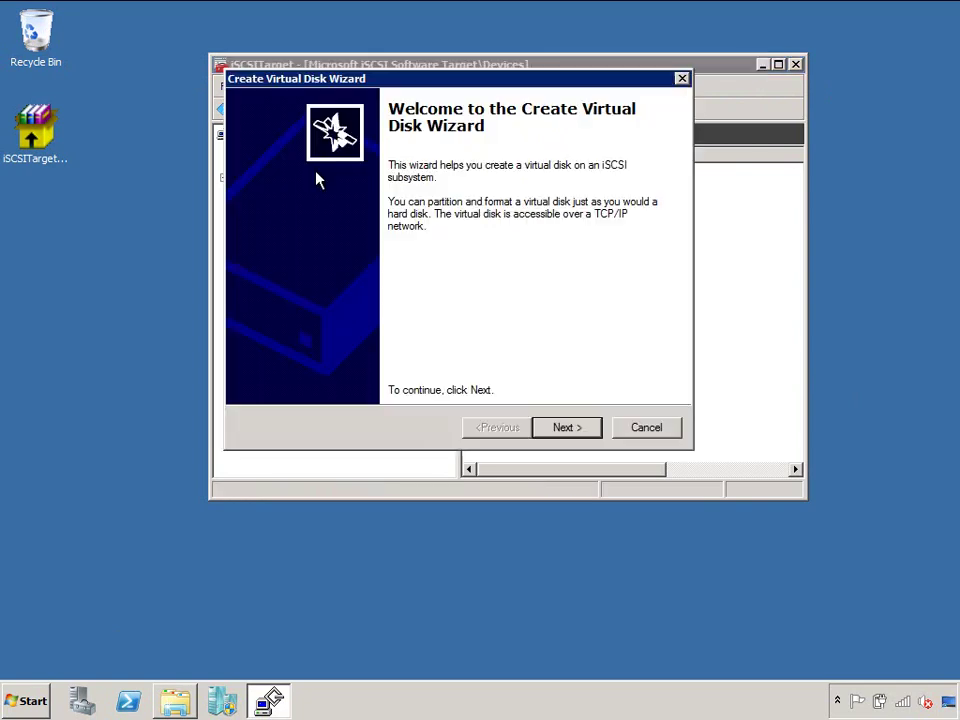
{"action": "left_click", "coordinate": [558, 427]}
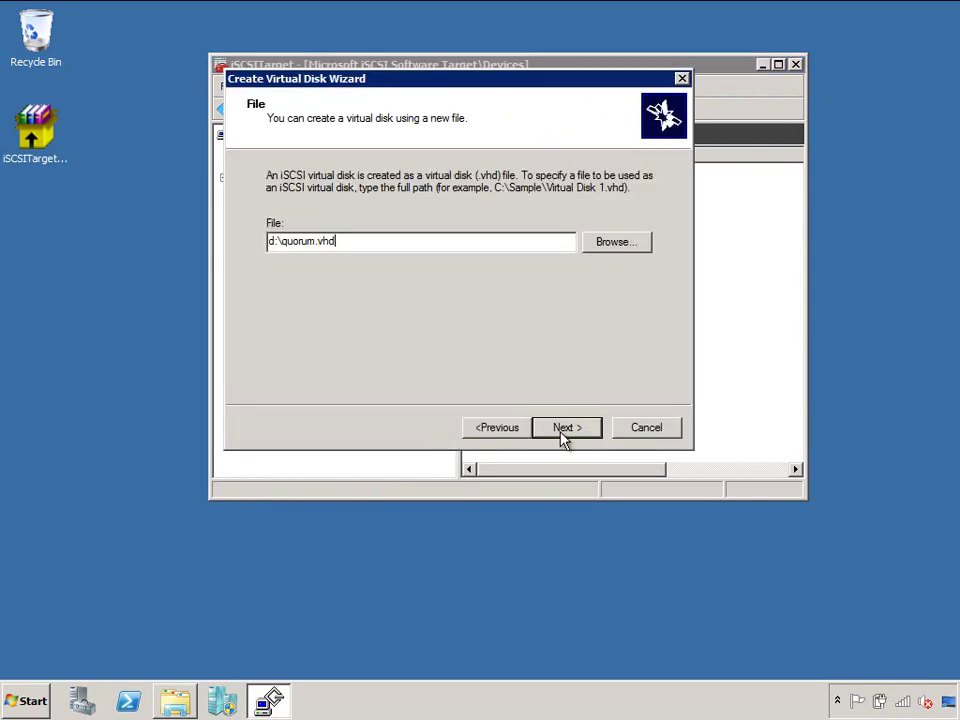
{"action": "left_click", "coordinate": [561, 430]}
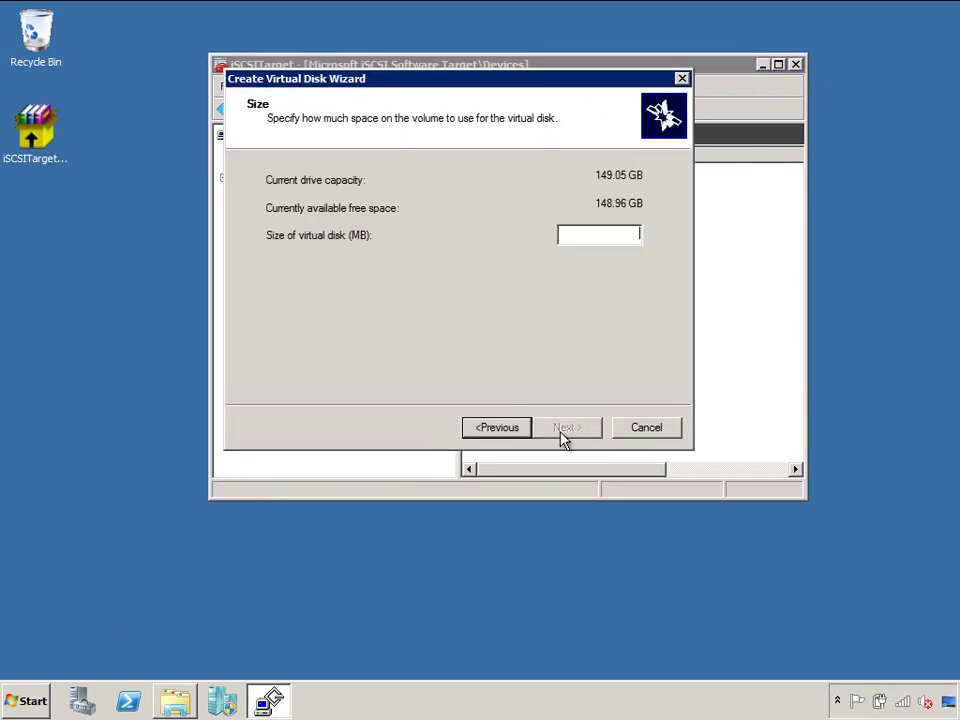
Step: Set the virtual disk size to 1024 MB, describe it as Quorum and create it without assigning any iSCSI target
{"action": "type", "text": "1024"}
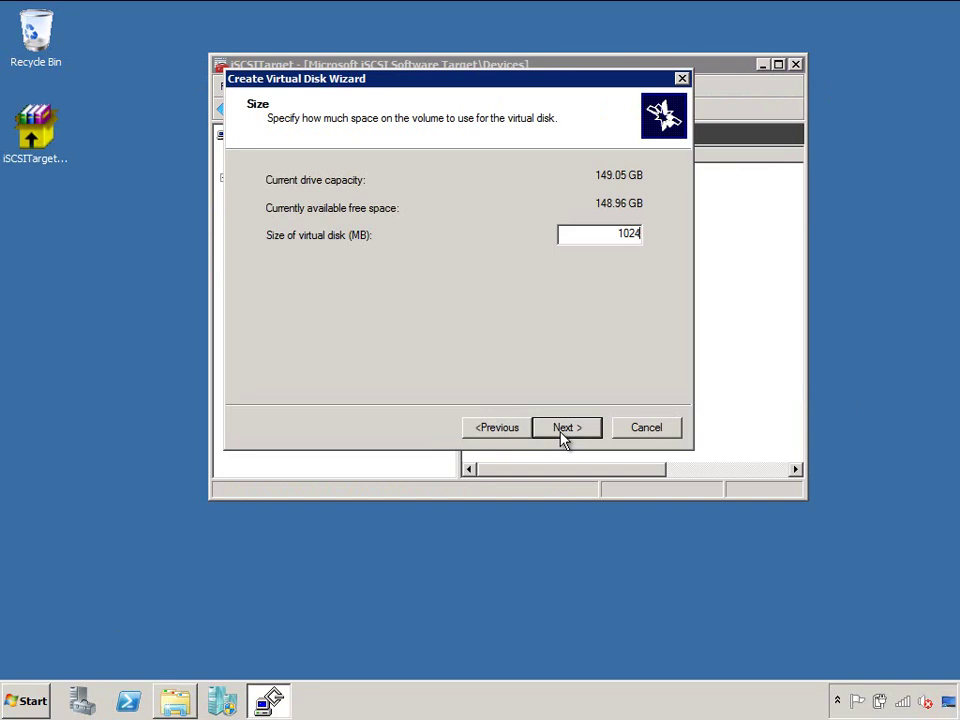
{"action": "left_click", "coordinate": [563, 430]}
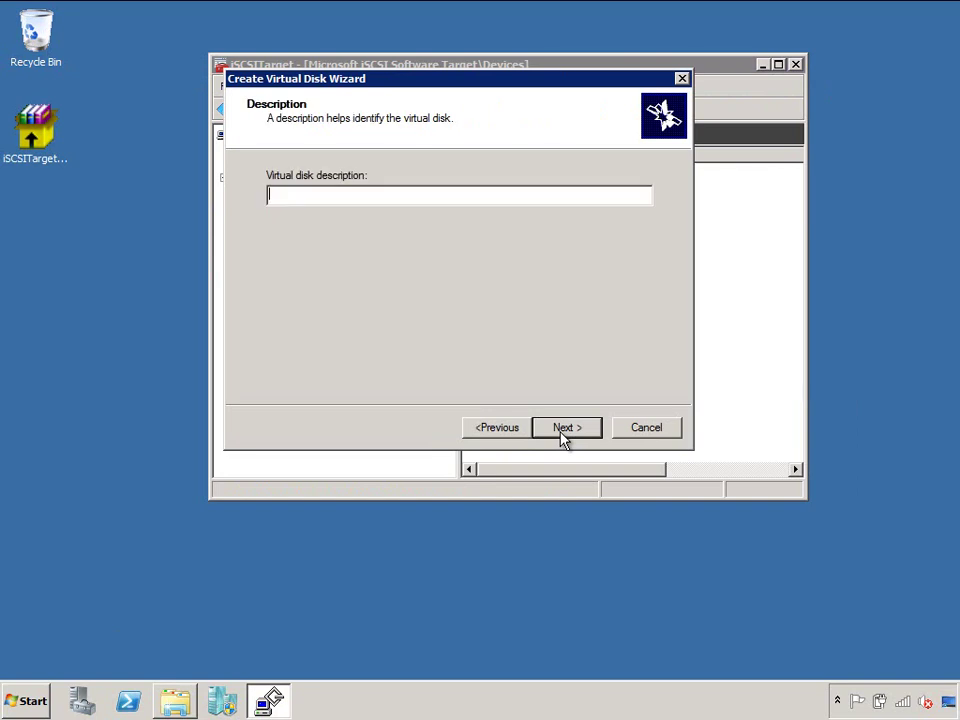
{"action": "type", "text": "Quorum"}
{"action": "left_click", "coordinate": [563, 430]}
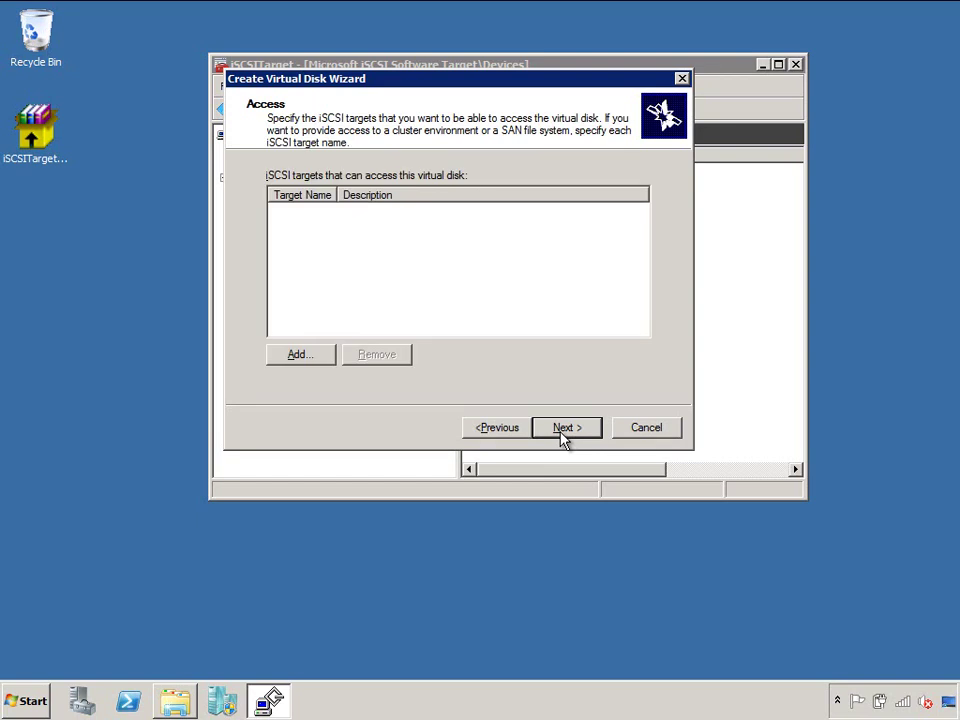
{"action": "left_click", "coordinate": [562, 430]}
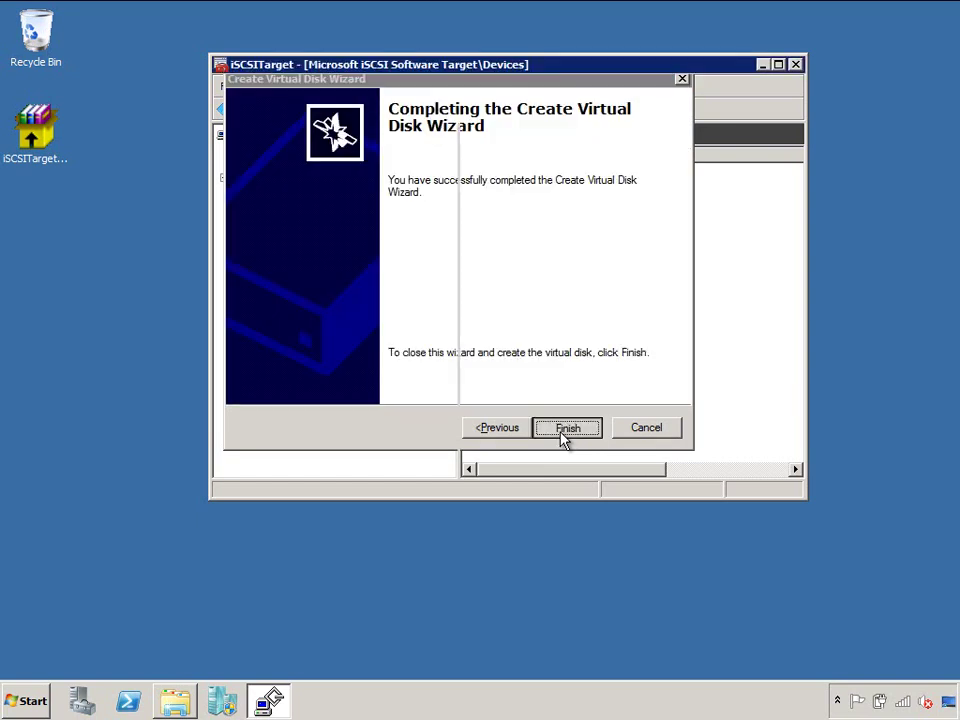
{"action": "left_click", "coordinate": [566, 430]}
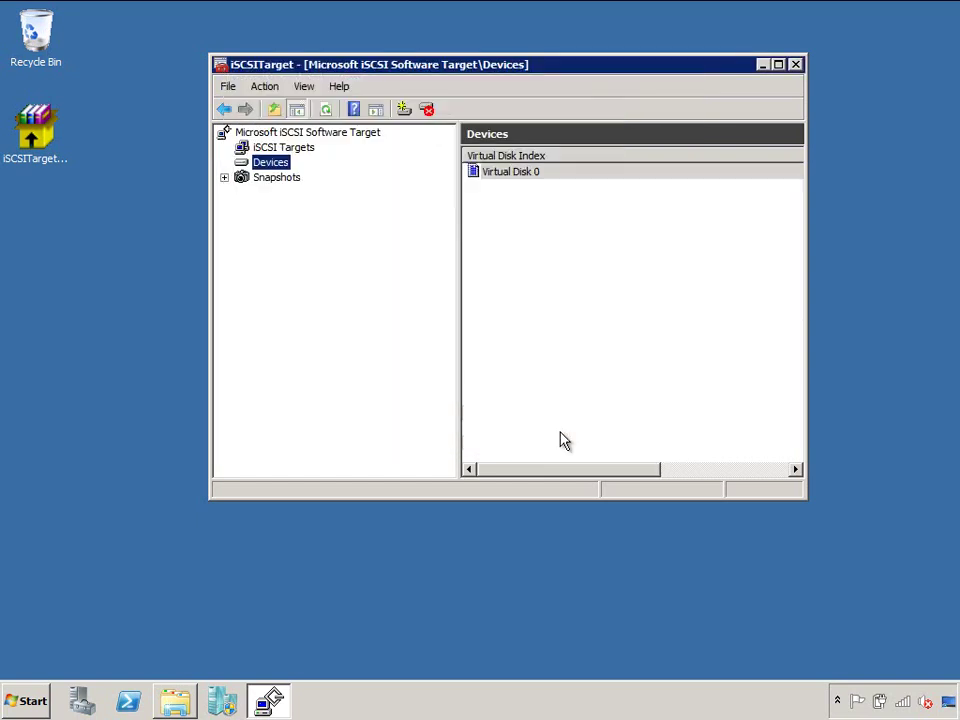
Step: Start creating an iSCSI target named daven-r2, leaving its description empty
{"action": "left_click", "coordinate": [286, 150]}
{"action": "right_click", "coordinate": [287, 151]}
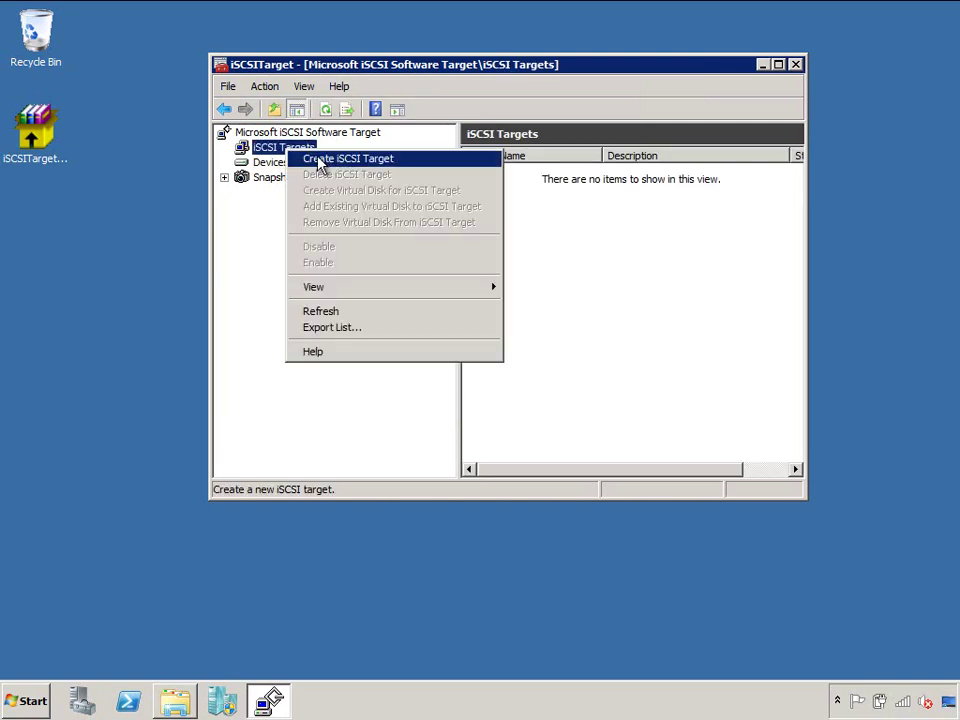
{"action": "left_click", "coordinate": [320, 160]}
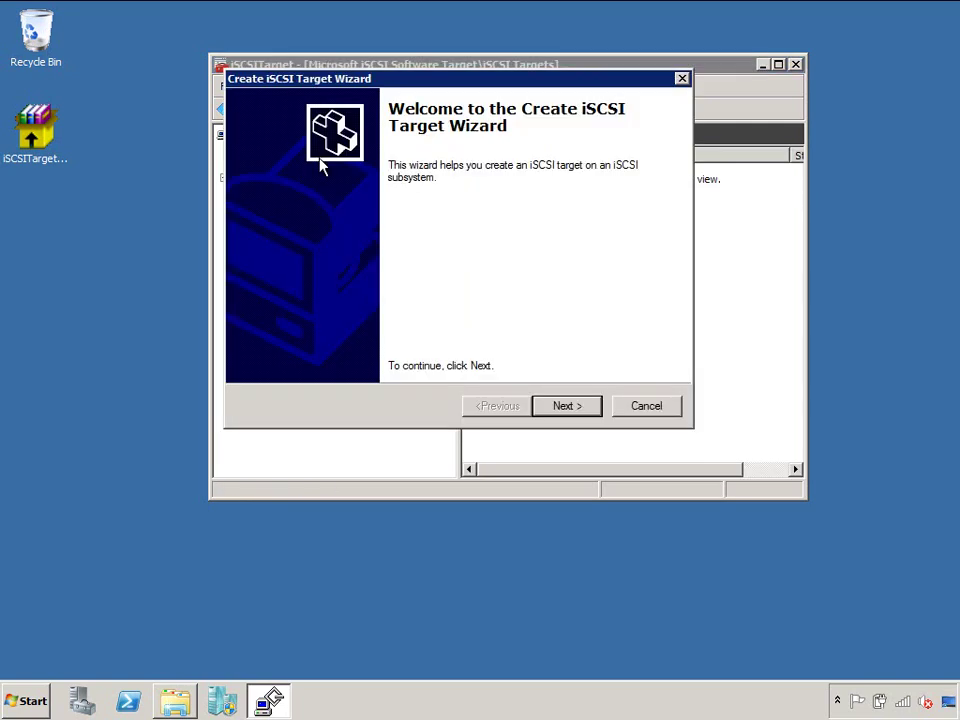
{"action": "key", "text": "Return"}
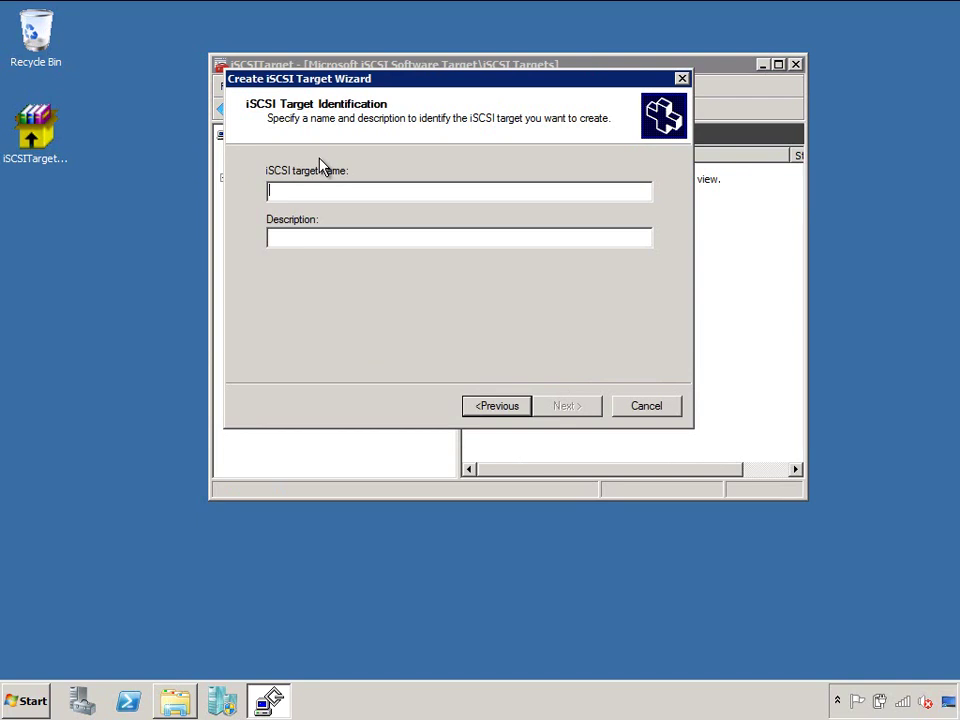
{"action": "type", "text": "dav"}
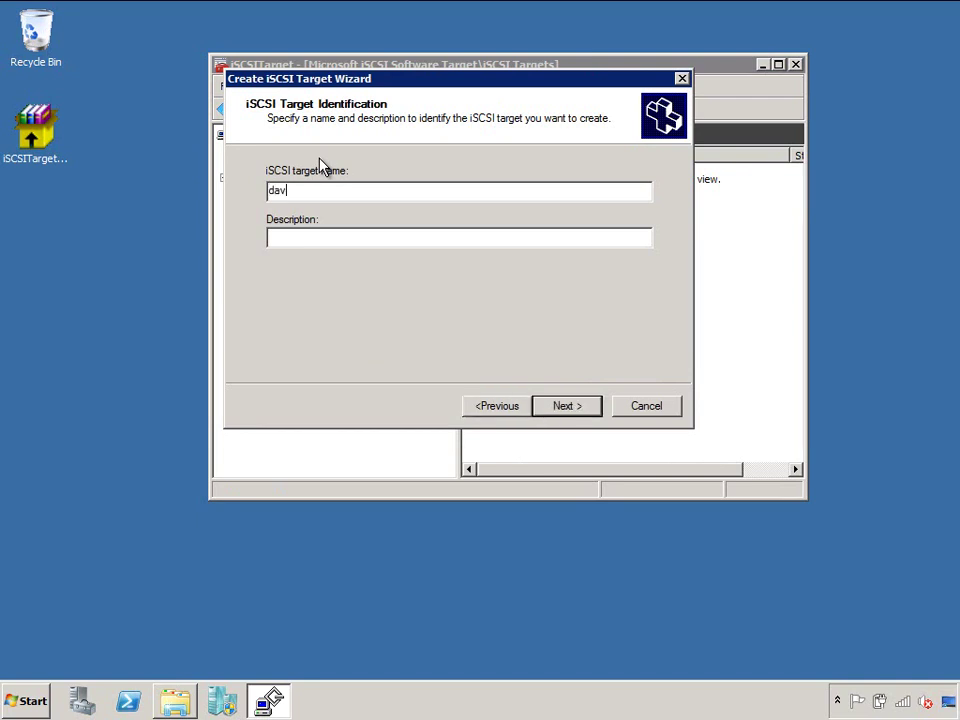
{"action": "type", "text": "en-r2"}
{"action": "key", "text": "Return"}
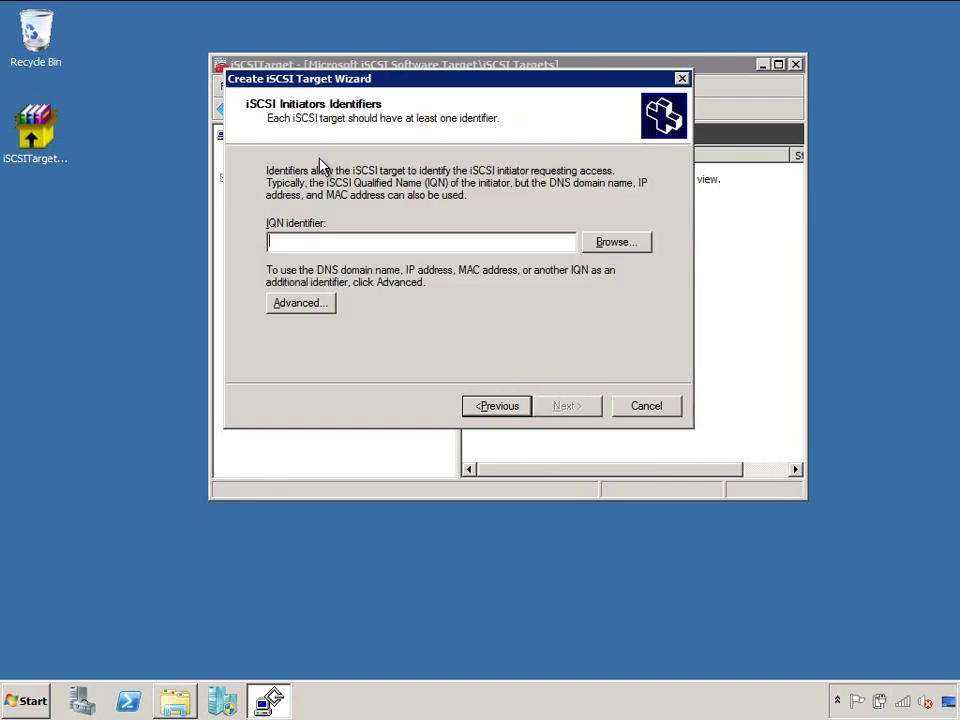
Step: Add a DNS Domain Name identifier with the value daven-r2.demos.ie and finish creating the iSCSI target
{"action": "left_click", "coordinate": [296, 306]}
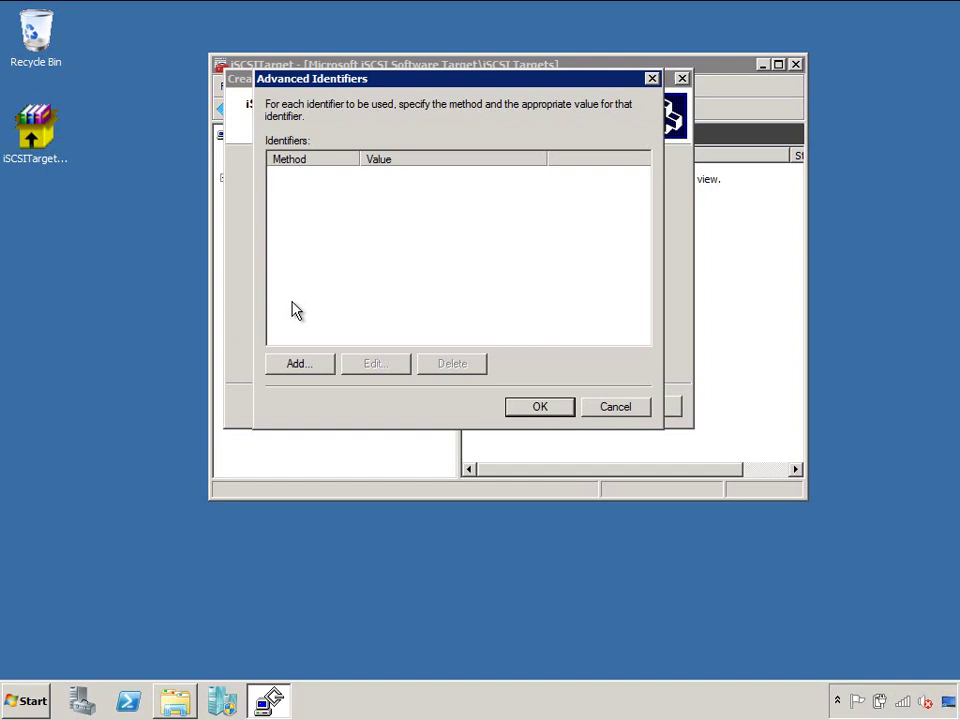
{"action": "left_click", "coordinate": [301, 364]}
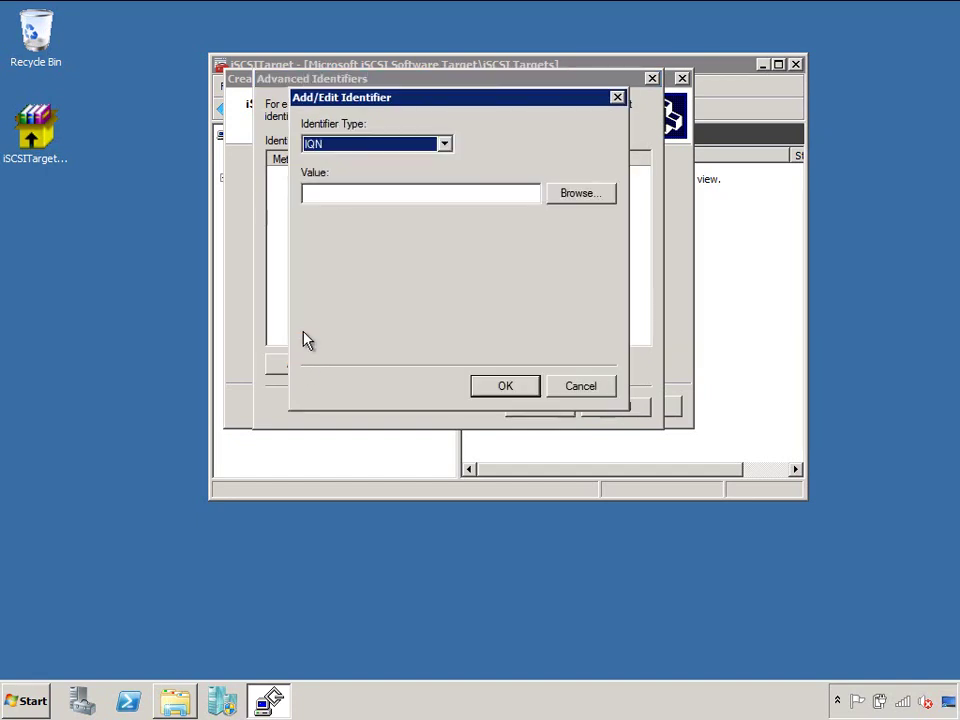
{"action": "left_click", "coordinate": [383, 146]}
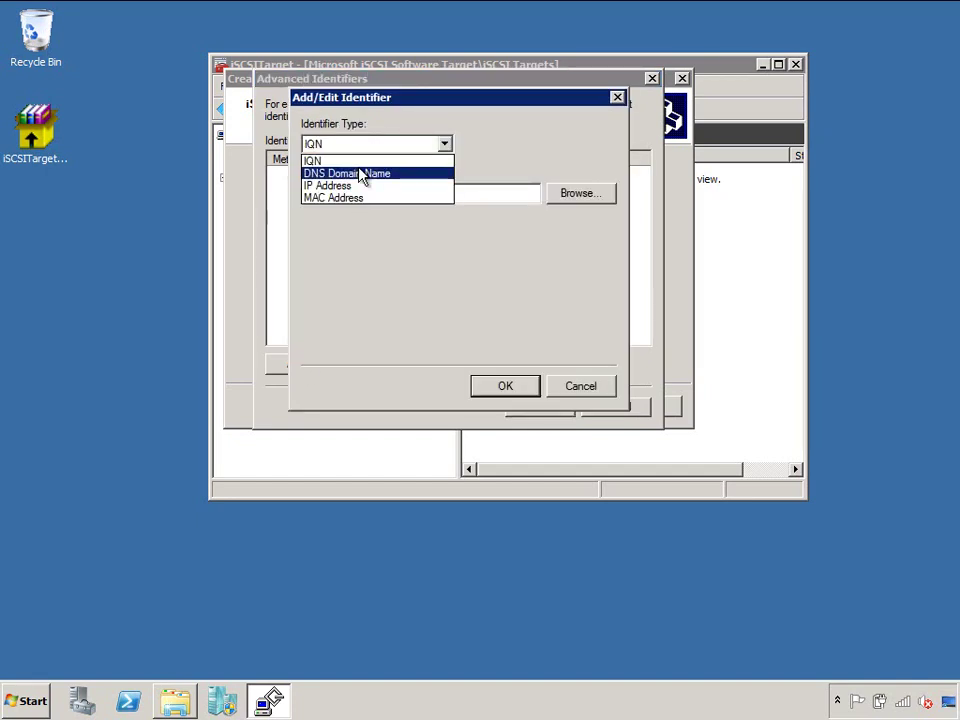
{"action": "left_click", "coordinate": [362, 175]}
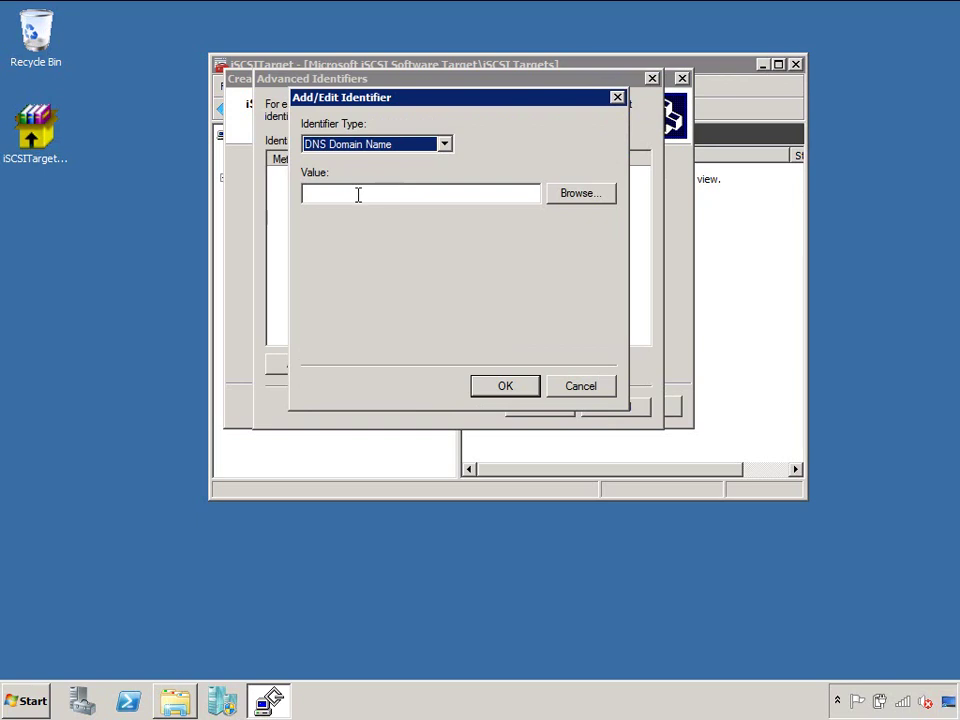
{"action": "left_click", "coordinate": [357, 194]}
{"action": "type", "text": "daven"}
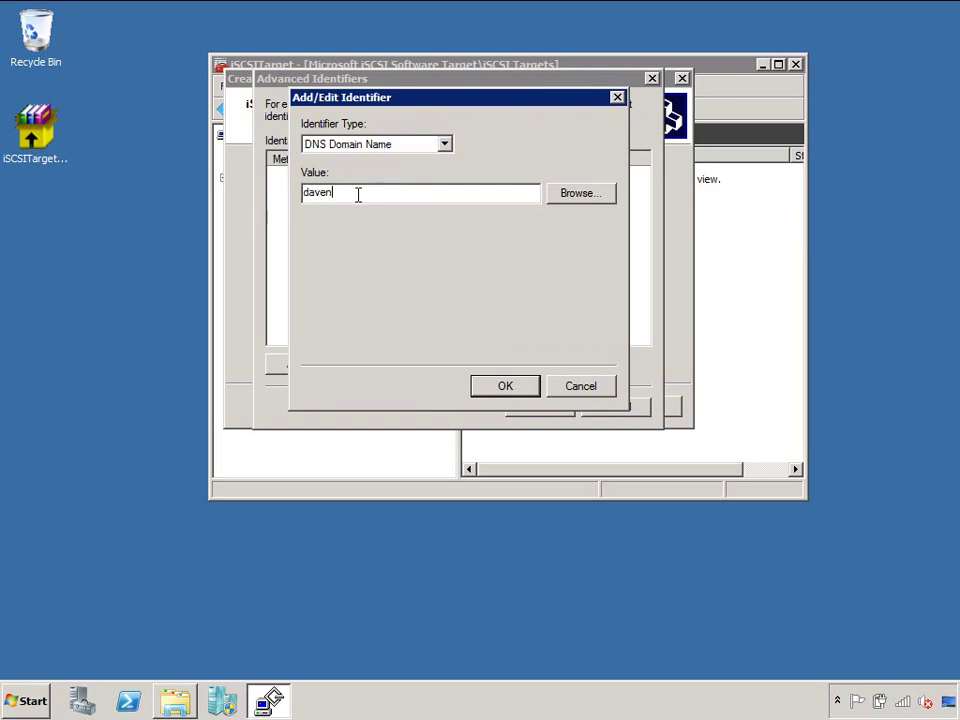
{"action": "type", "text": "-r2.demos.ie"}
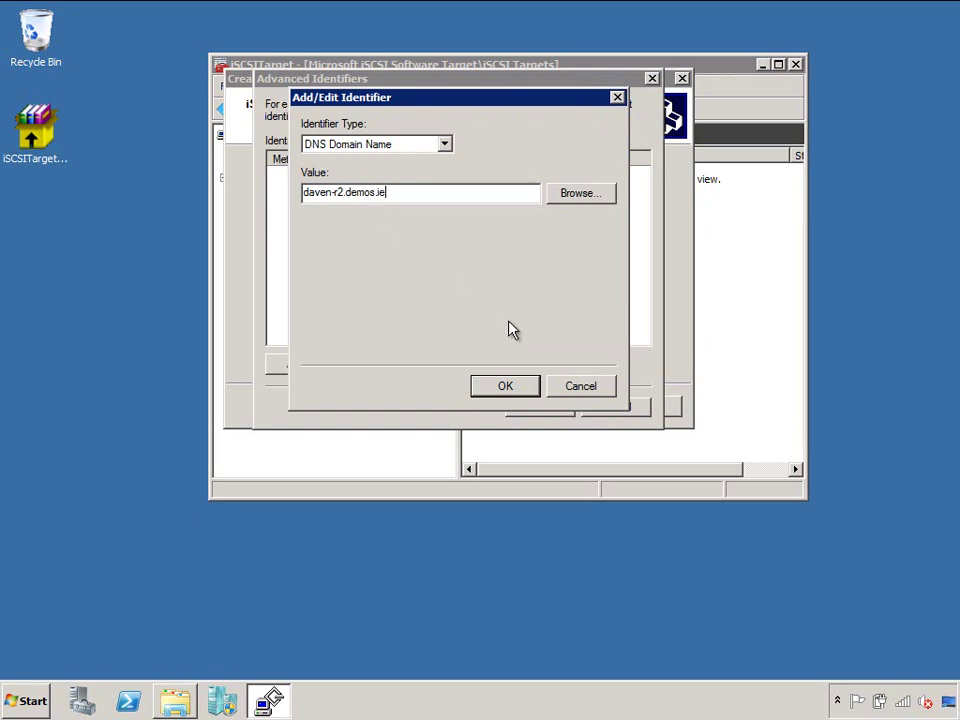
{"action": "left_click", "coordinate": [508, 388]}
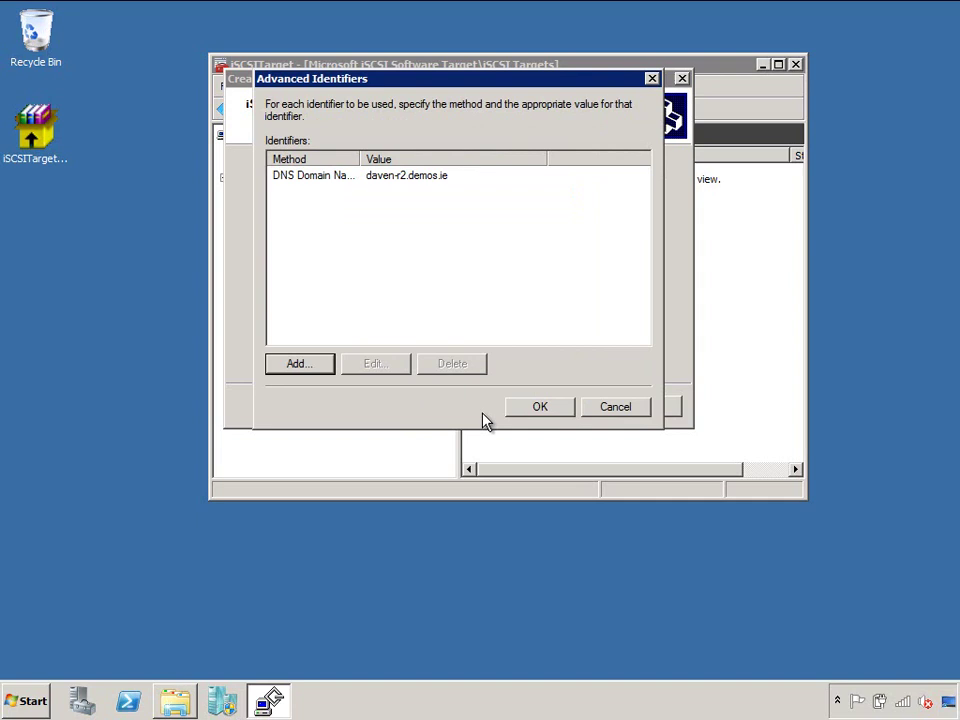
{"action": "left_click", "coordinate": [521, 412]}
{"action": "left_click", "coordinate": [548, 410]}
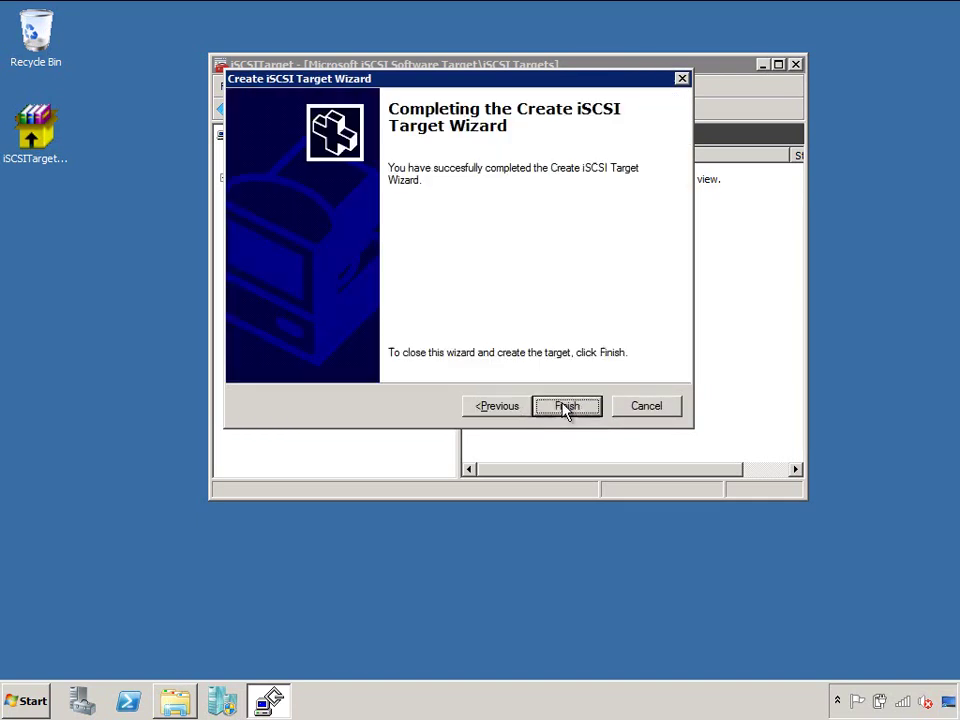
{"action": "left_click", "coordinate": [570, 410]}
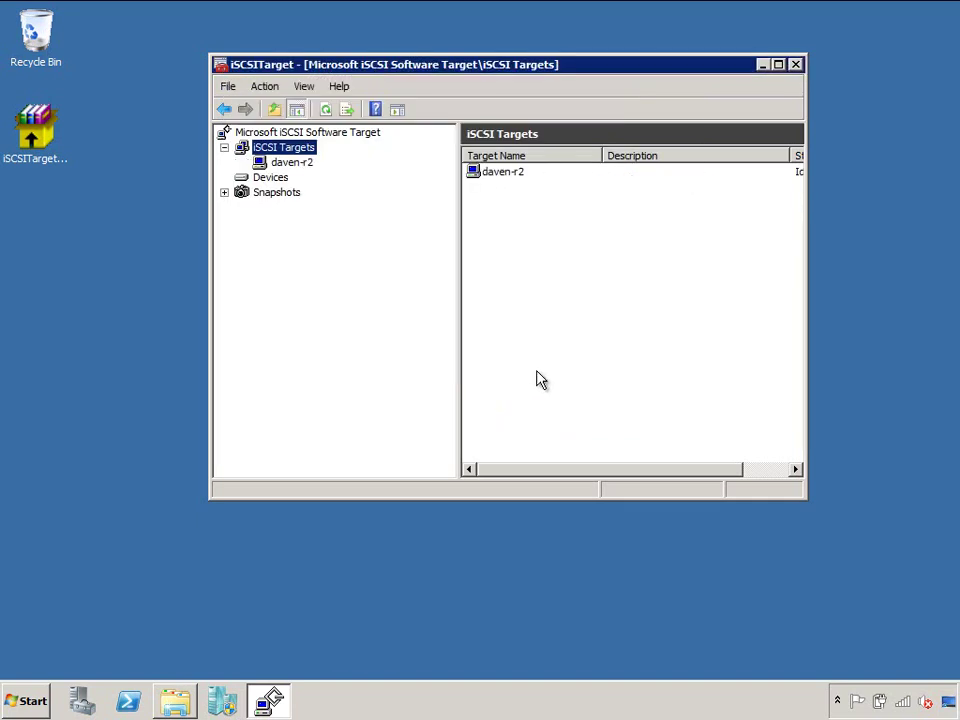
Step: Add the IP address 192.168.137.10 as an initiator identifier for the daven-r2 target and allow multiple initiators to access it
{"action": "left_click", "coordinate": [288, 164]}
{"action": "right_click", "coordinate": [288, 168]}
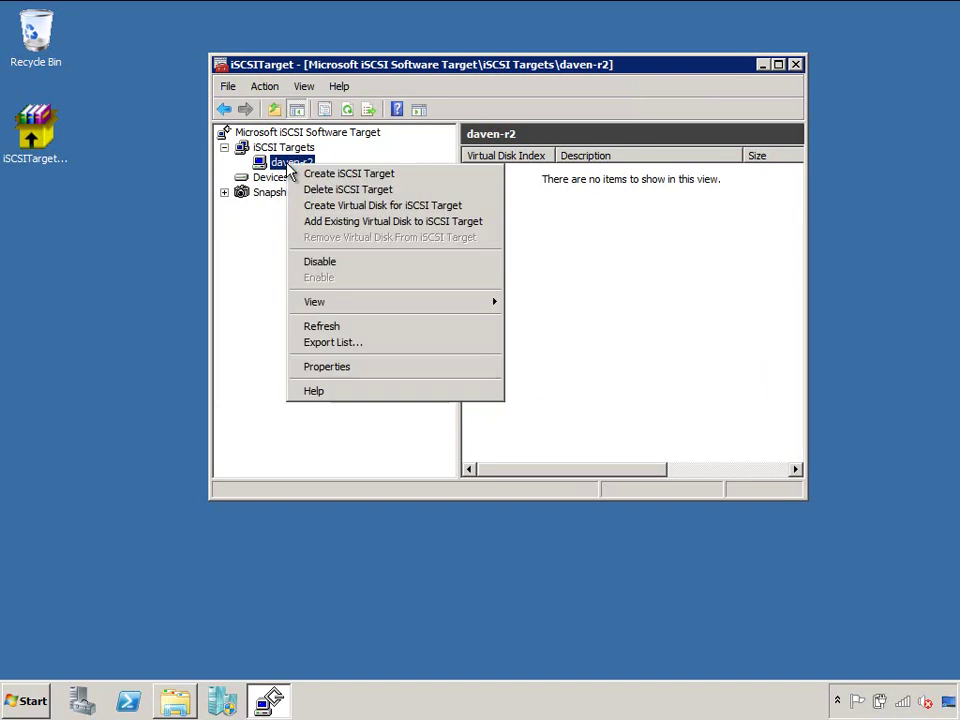
{"action": "left_click", "coordinate": [324, 368]}
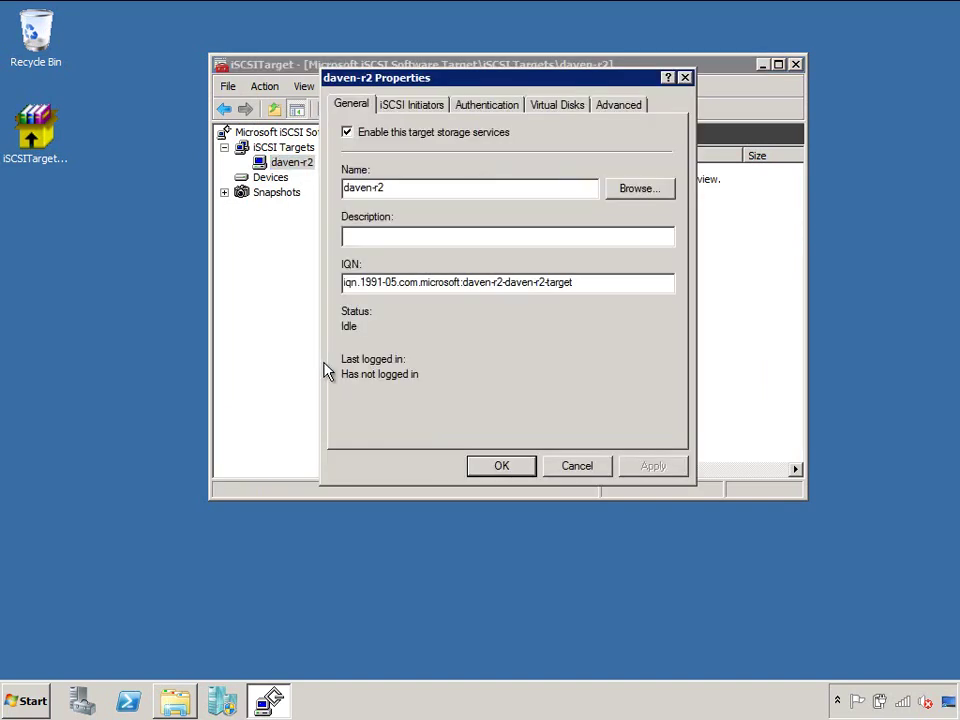
{"action": "left_click", "coordinate": [415, 106]}
{"action": "left_click", "coordinate": [375, 425]}
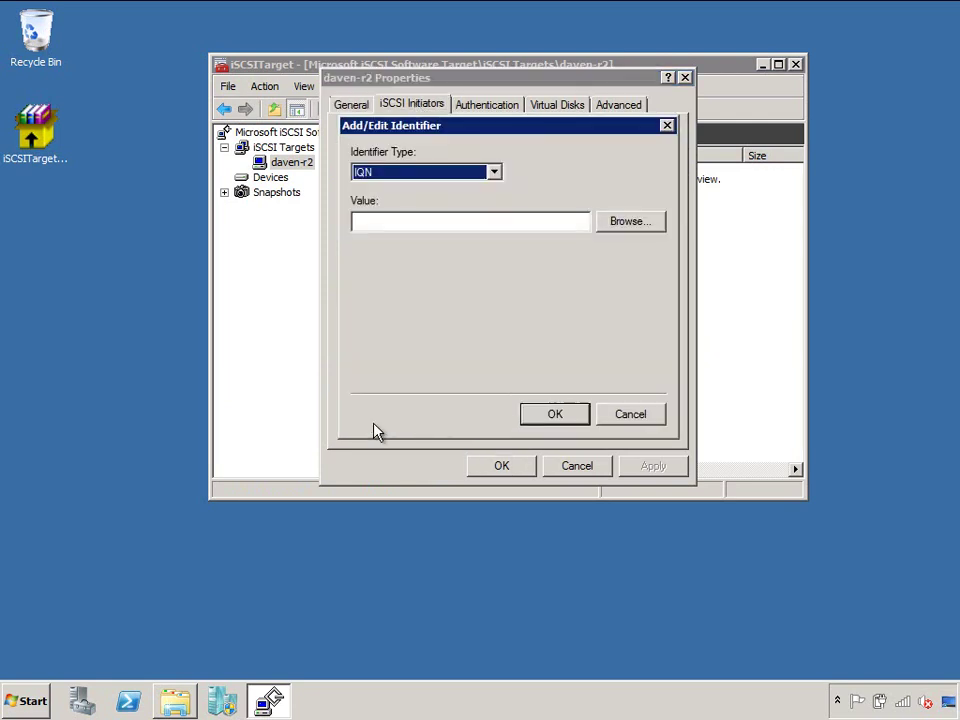
{"action": "left_click", "coordinate": [421, 176]}
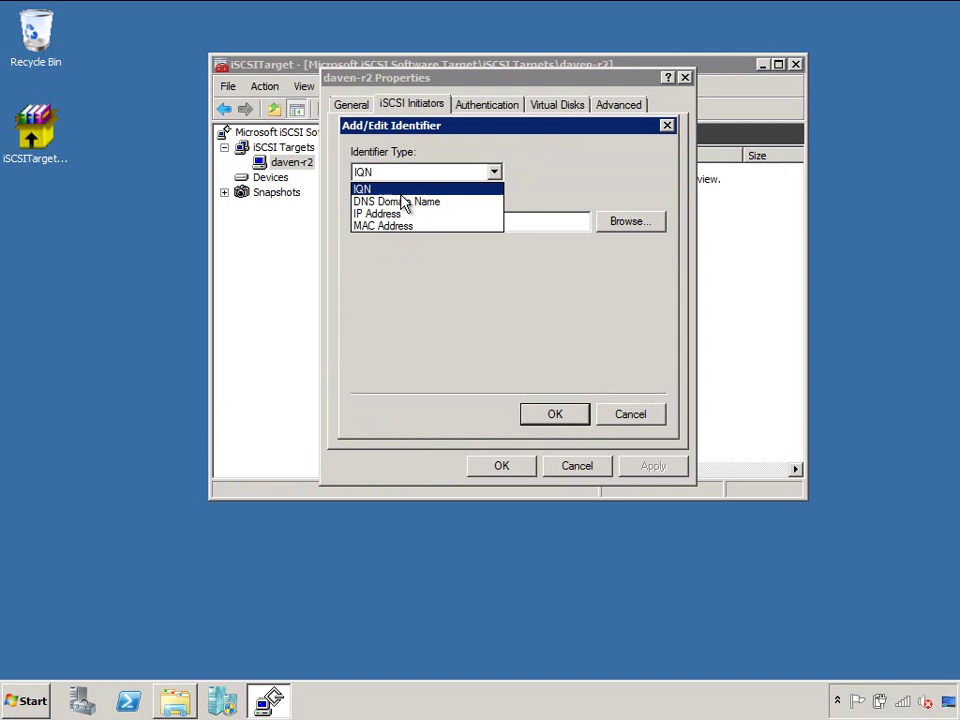
{"action": "left_click", "coordinate": [401, 215]}
{"action": "left_click", "coordinate": [396, 219]}
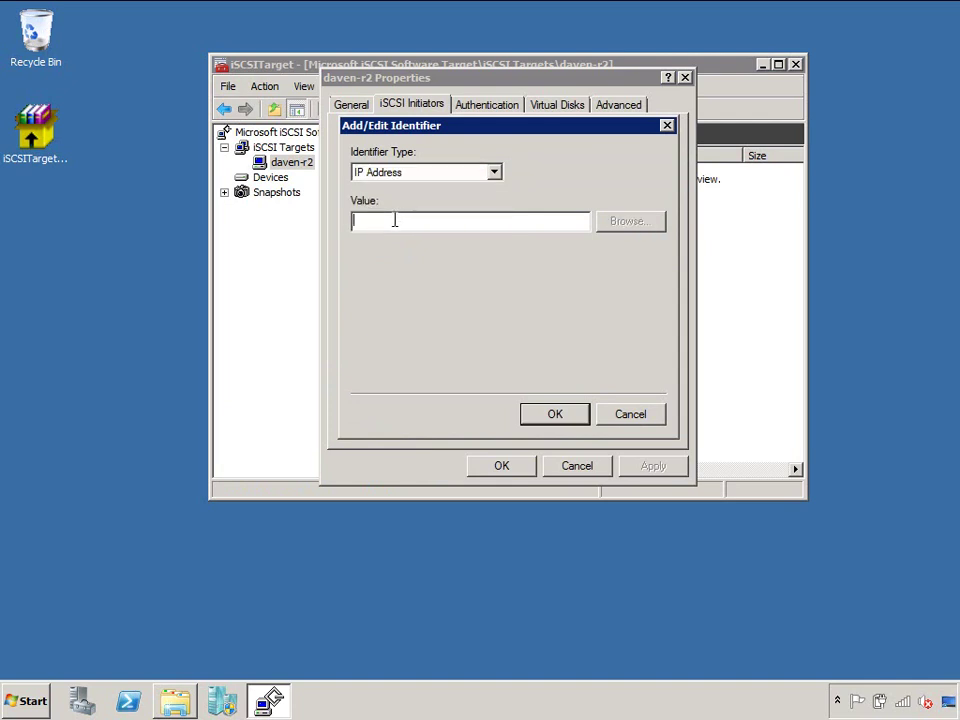
{"action": "type", "text": "192.168.137.10"}
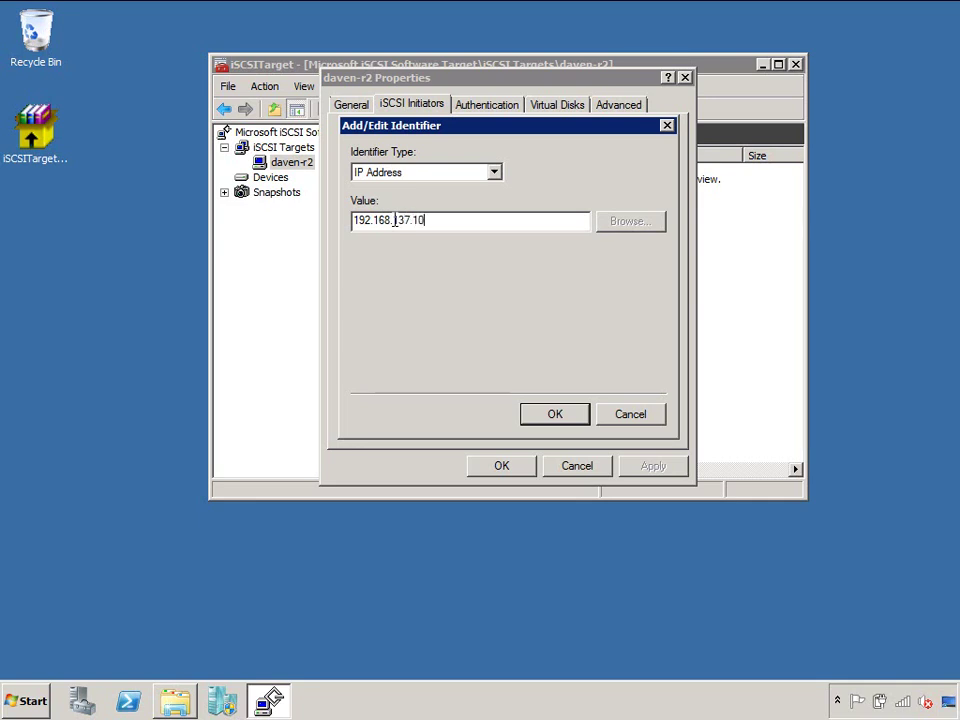
{"action": "key", "text": "Return"}
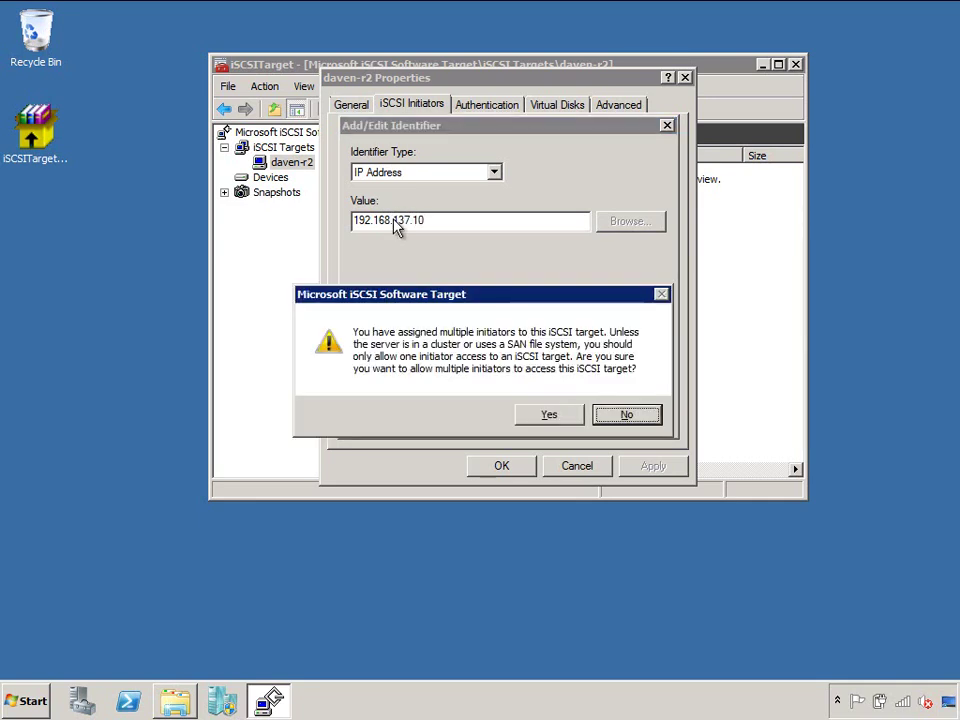
{"action": "left_click", "coordinate": [551, 414]}
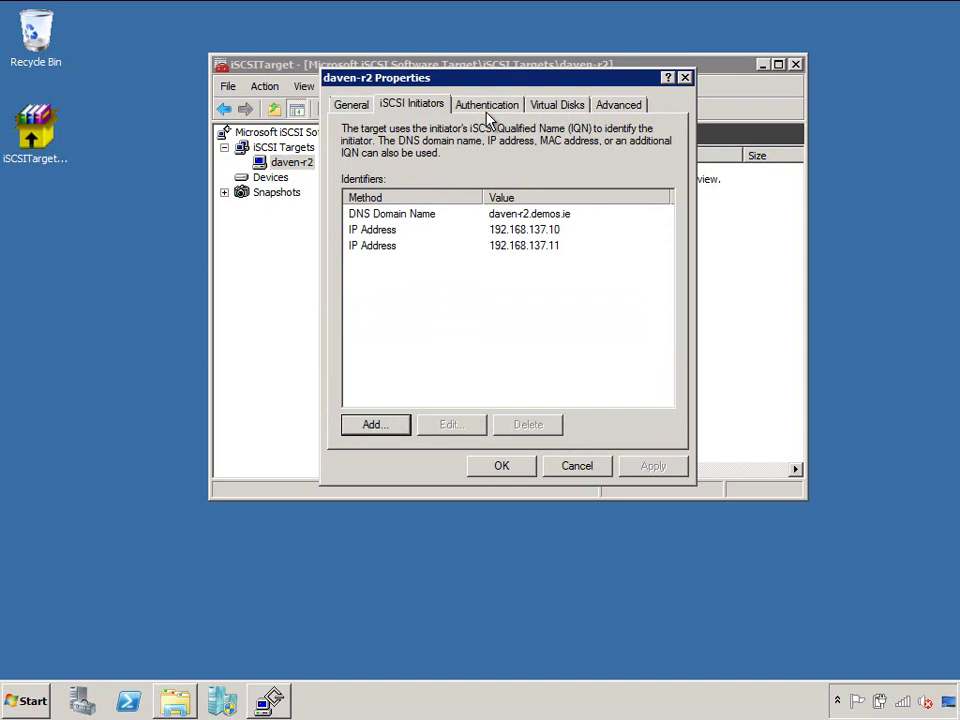
Step: Add the Quorum, CSV1 and CSV2 virtual disks to the daven-r2 target and save its properties
{"action": "left_click", "coordinate": [487, 106]}
{"action": "left_click", "coordinate": [543, 107]}
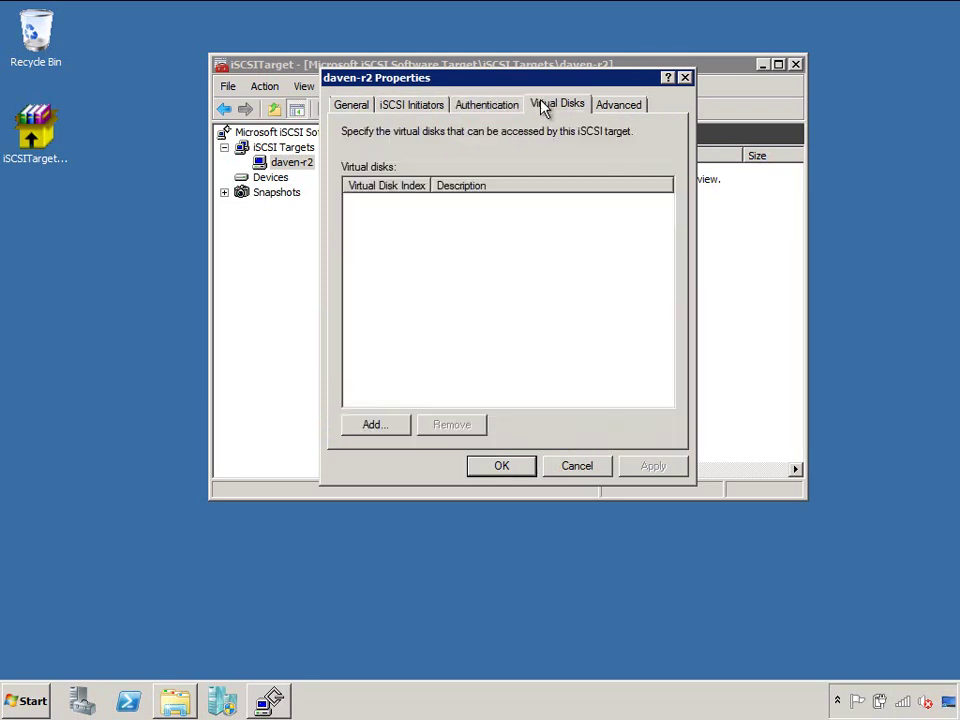
{"action": "left_click", "coordinate": [374, 425]}
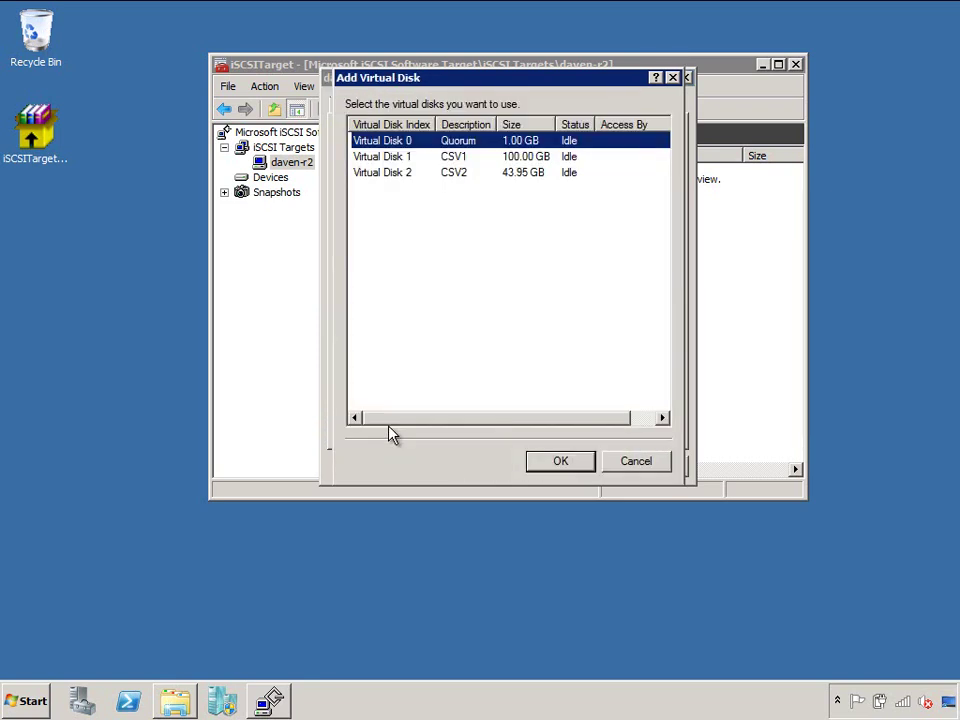
{"action": "key", "text": "Escape"}
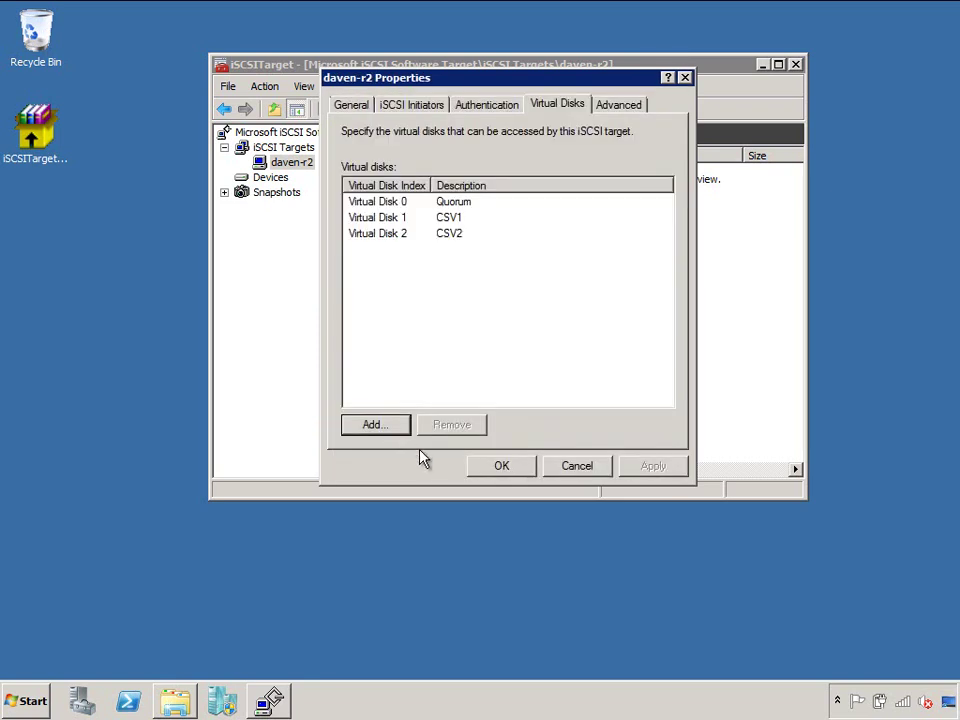
{"action": "left_click", "coordinate": [626, 106]}
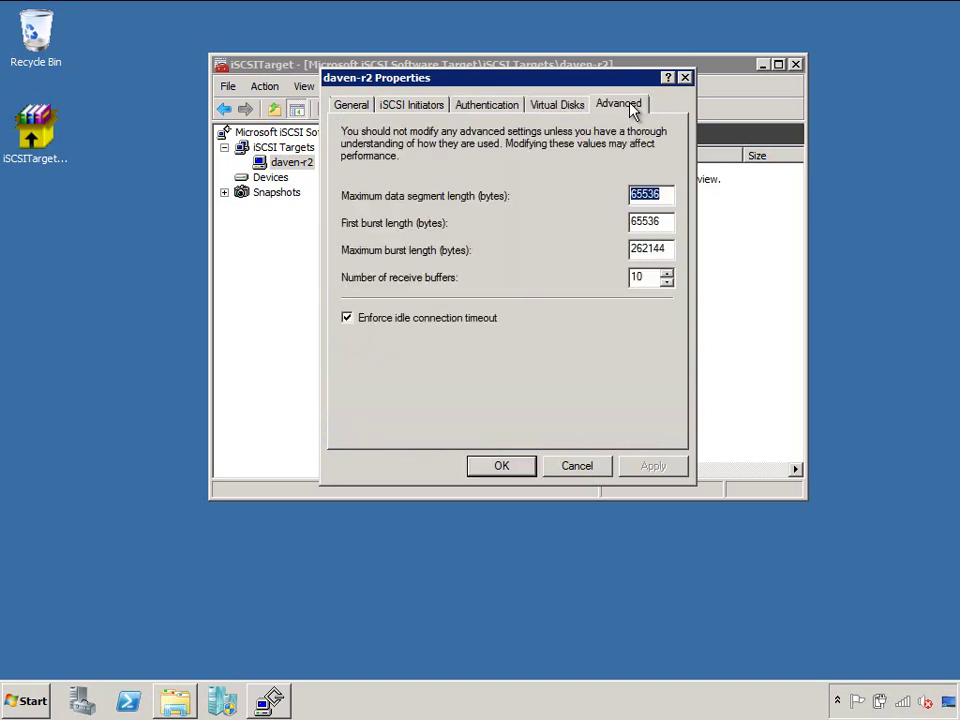
{"action": "left_click", "coordinate": [504, 466]}
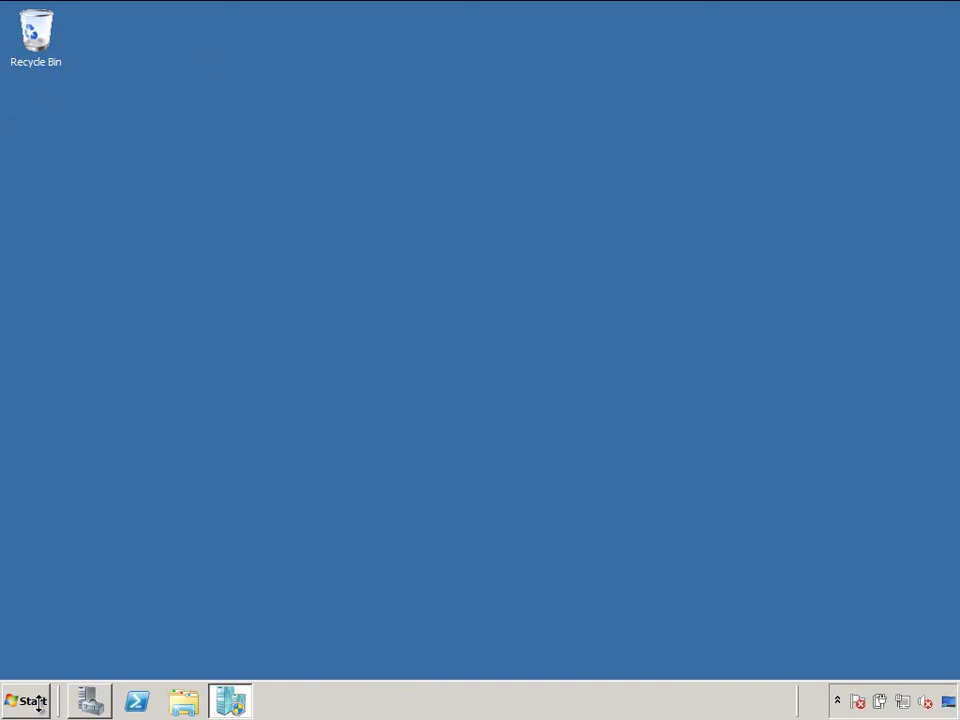
Step: Switch to the iSCSI Initiator on the Hyper-V node and start the Microsoft iSCSI service, including automatic start at every restart
{"action": "left_click", "coordinate": [38, 703]}
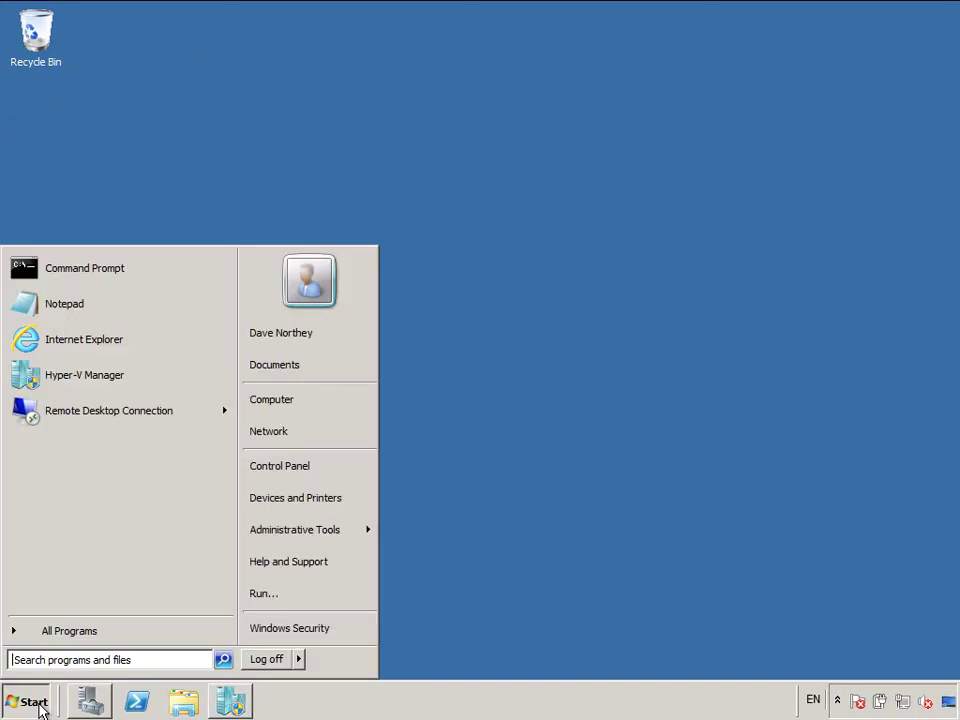
{"action": "type", "text": "iscsi"}
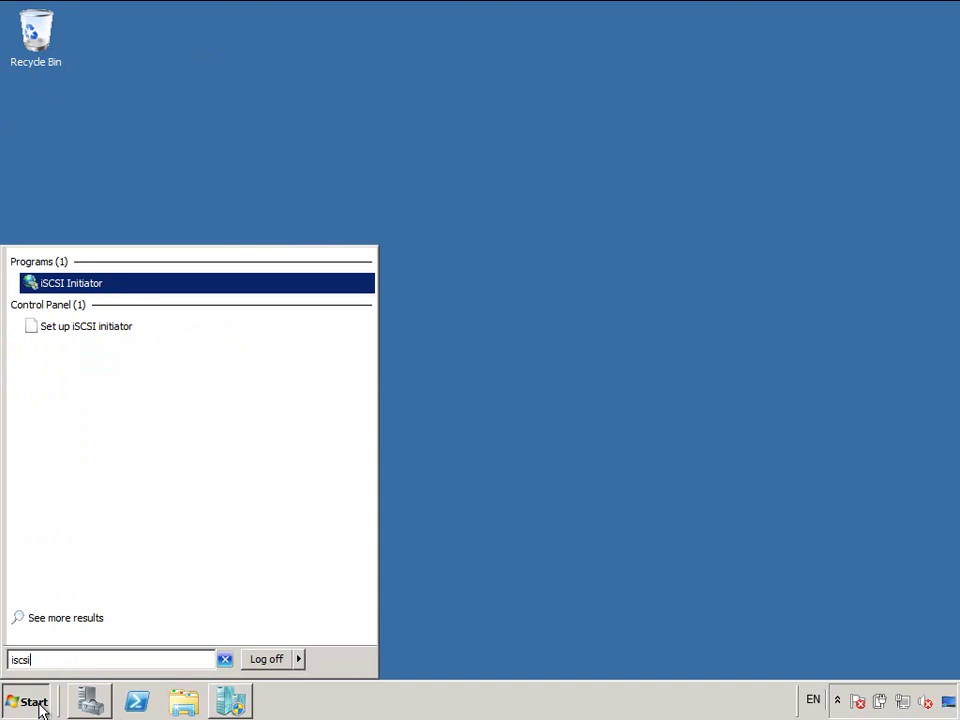
{"action": "key", "text": "Return"}
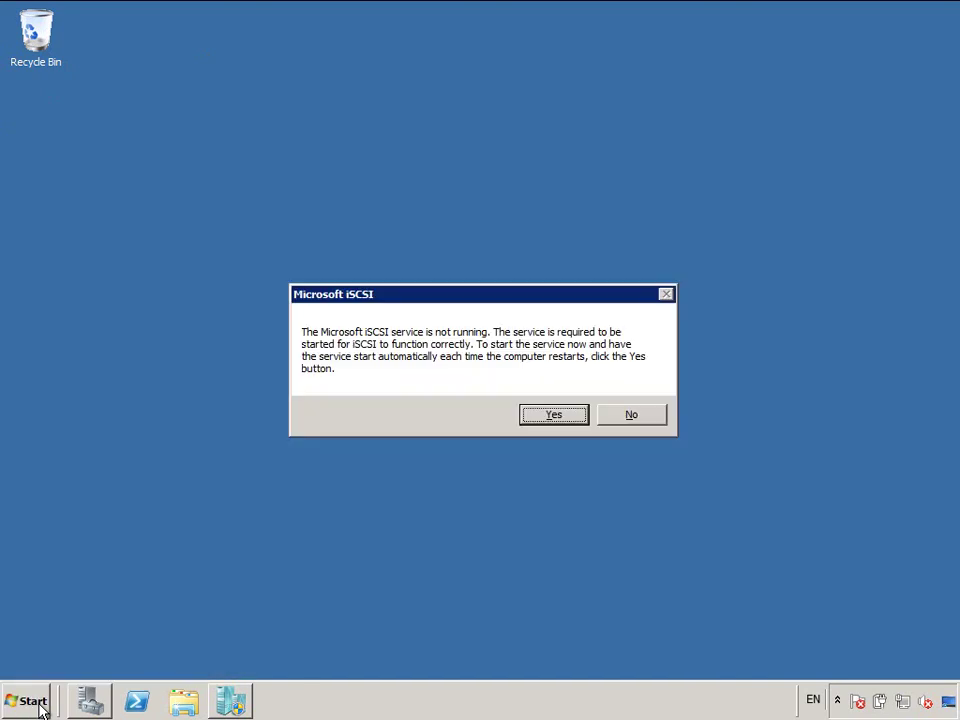
{"action": "left_click", "coordinate": [554, 415]}
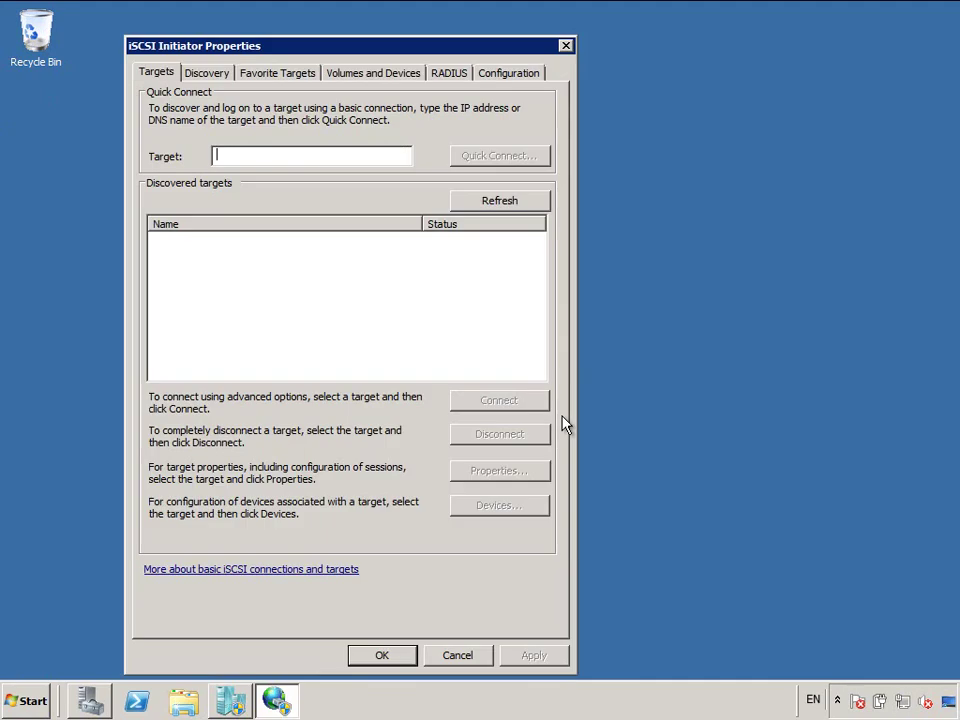
Step: Quick-connect the initiator to the target server daven-r2 and close the connection report
{"action": "type", "text": "daven"}
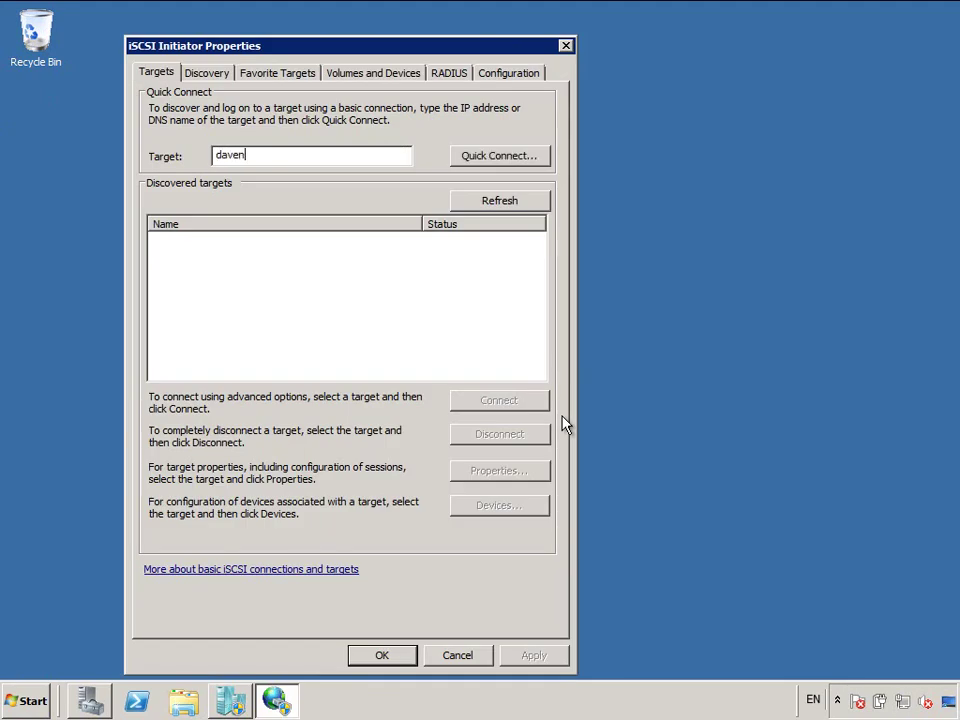
{"action": "type", "text": "-r2"}
{"action": "left_click", "coordinate": [517, 155]}
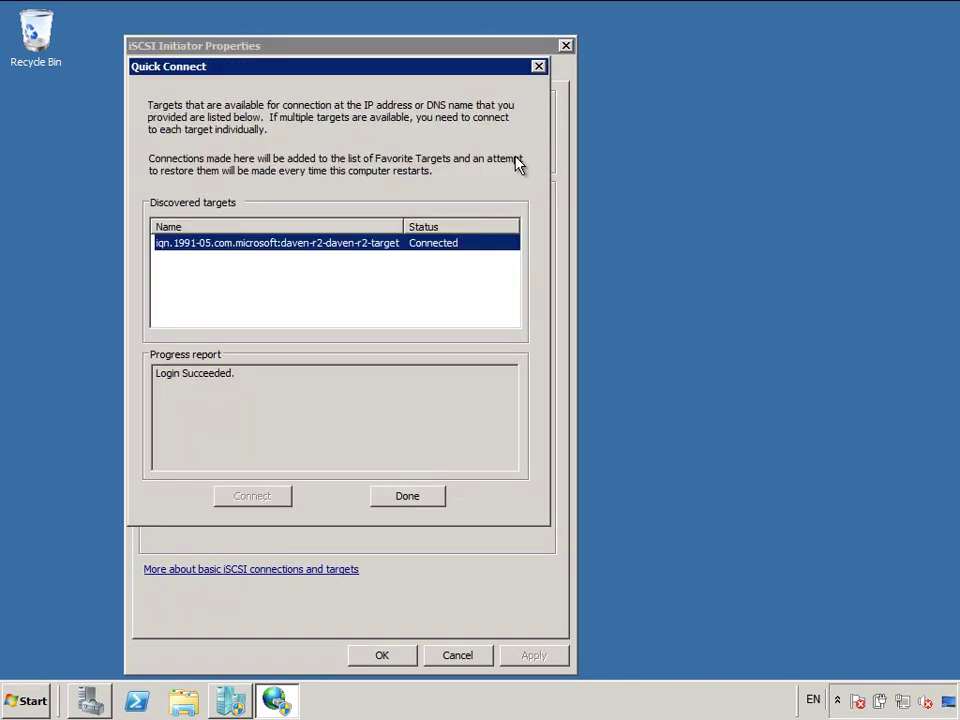
{"action": "left_click", "coordinate": [423, 498]}
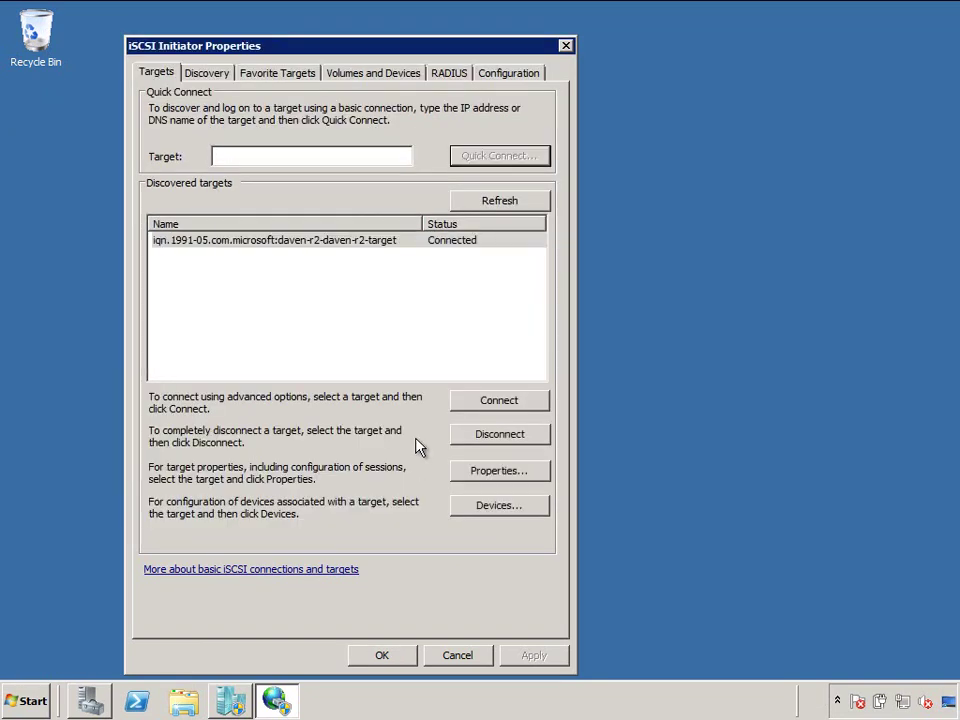
Step: Auto-configure all available iSCSI volumes and devices and accept the initiator properties
{"action": "left_click", "coordinate": [352, 79]}
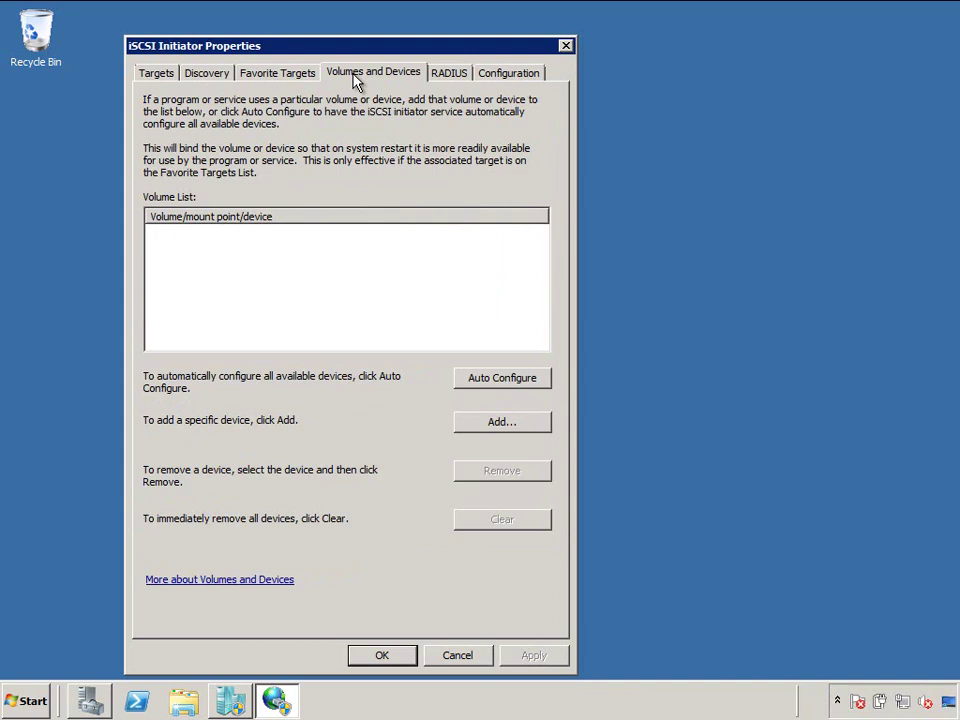
{"action": "left_click", "coordinate": [484, 384]}
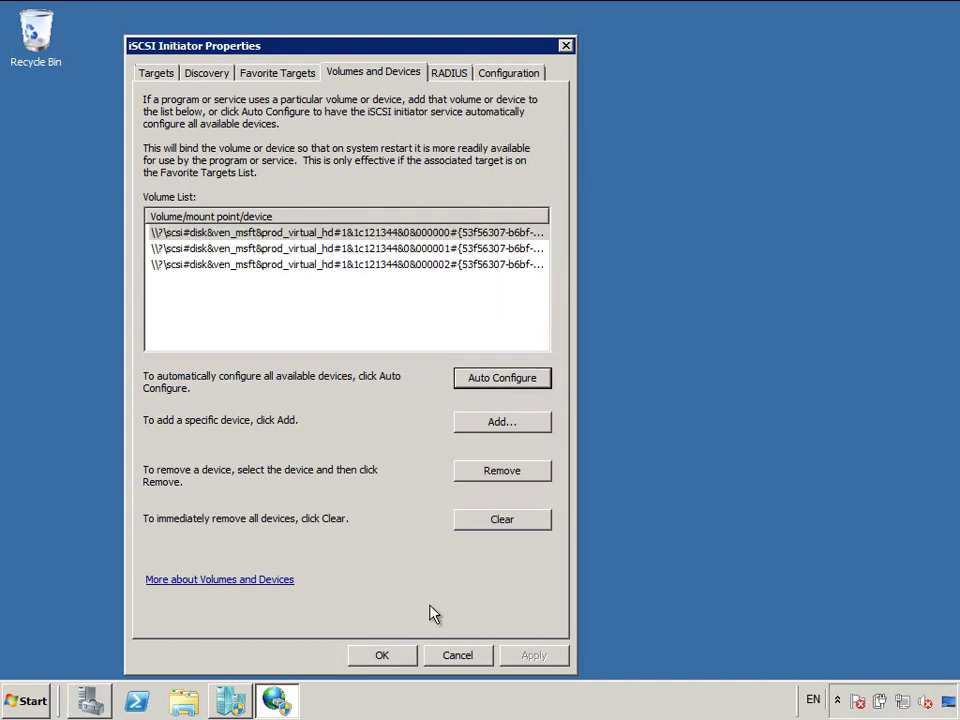
{"action": "left_click", "coordinate": [395, 656]}
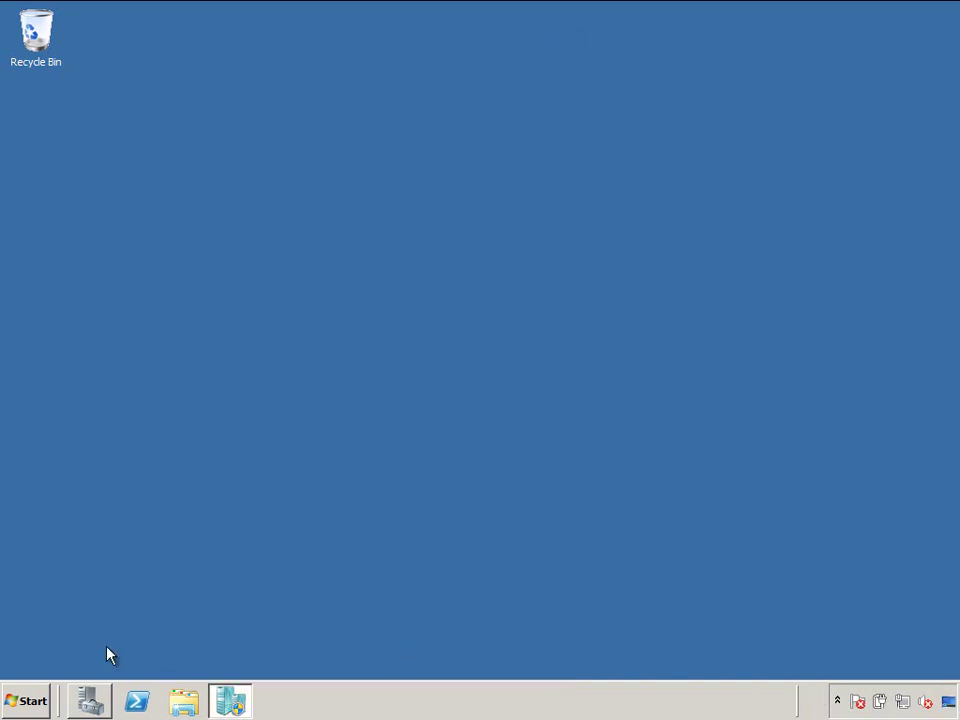
Step: Switch to Computer Management, examine the attached iSCSI disks in Disk Management, and close the console
{"action": "left_click", "coordinate": [36, 702]}
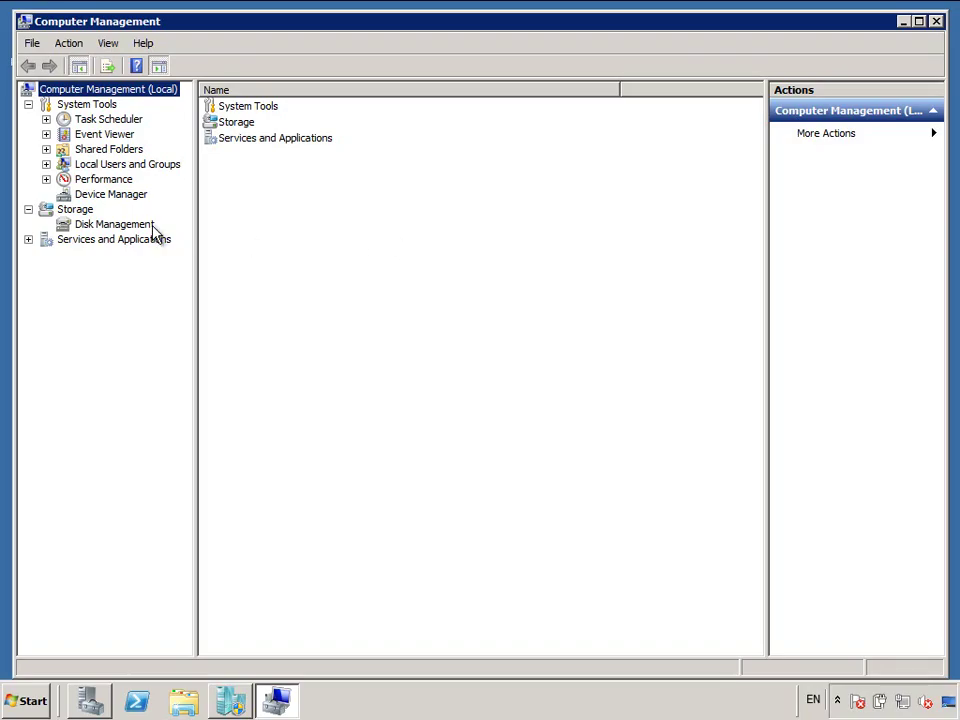
{"action": "left_click", "coordinate": [146, 228]}
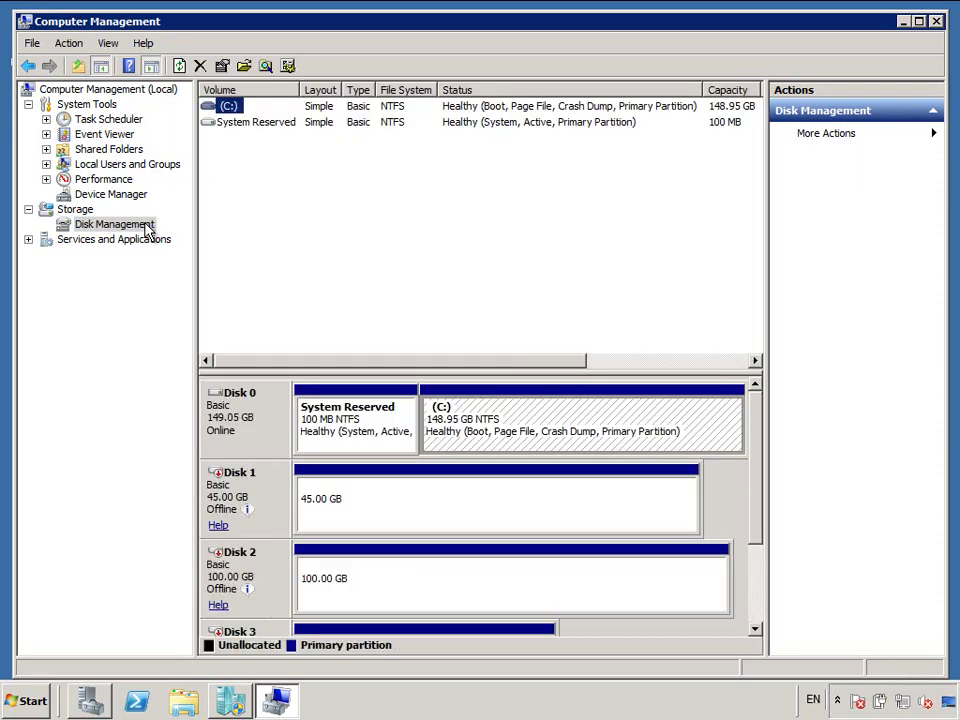
{"action": "left_click", "coordinate": [756, 601]}
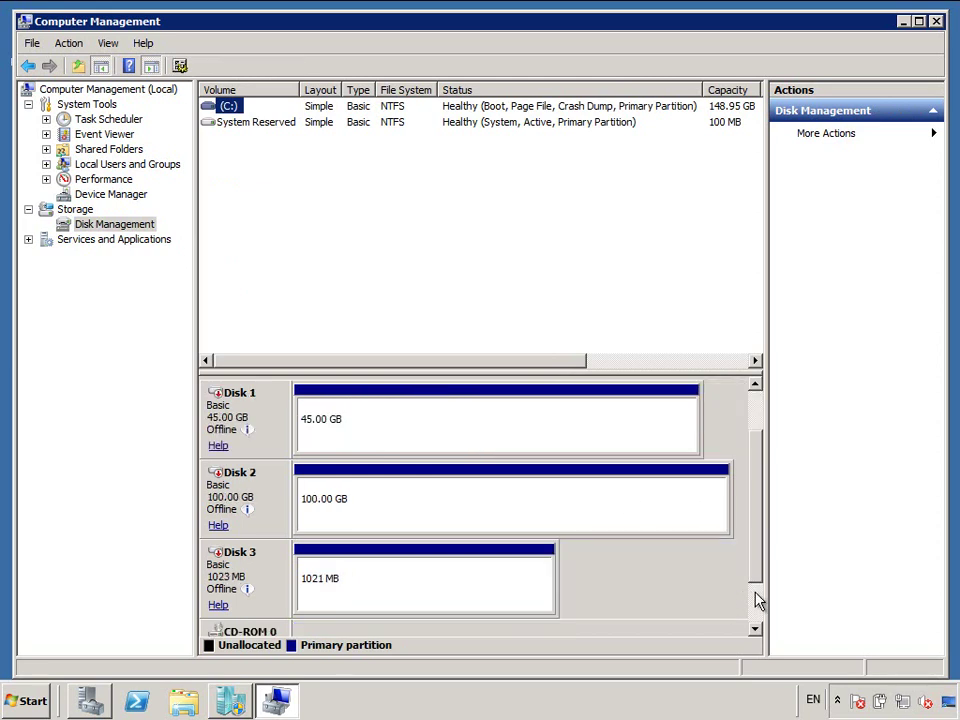
{"action": "key", "text": "alt+F4"}
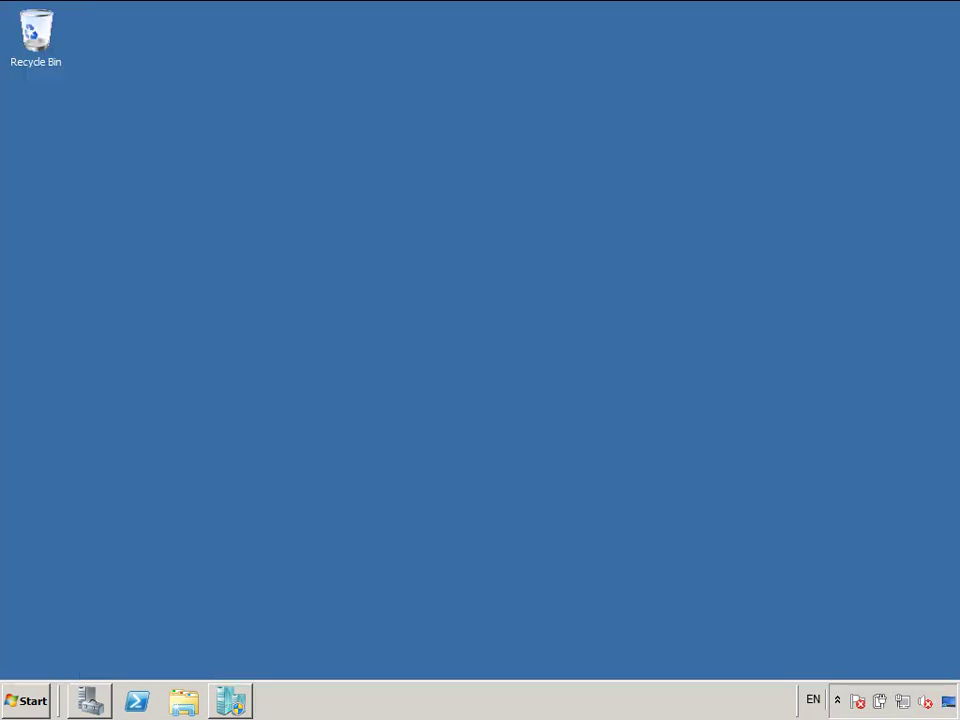
Step: Switch to Server Manager and install the Failover Clustering feature on NODE1
{"action": "left_click", "coordinate": [88, 703]}
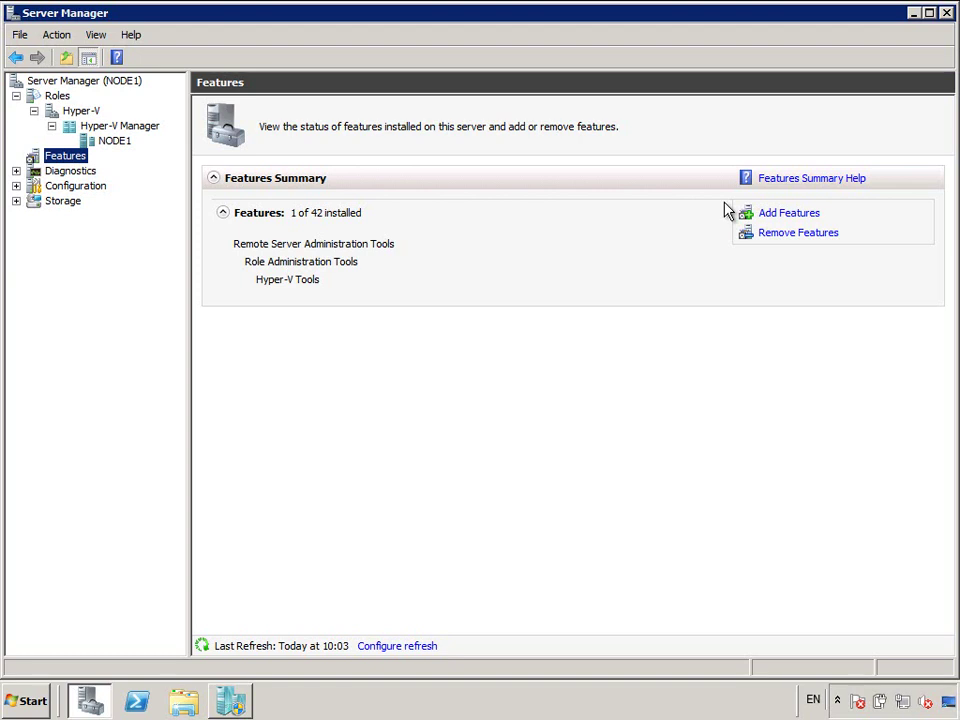
{"action": "left_click", "coordinate": [786, 214]}
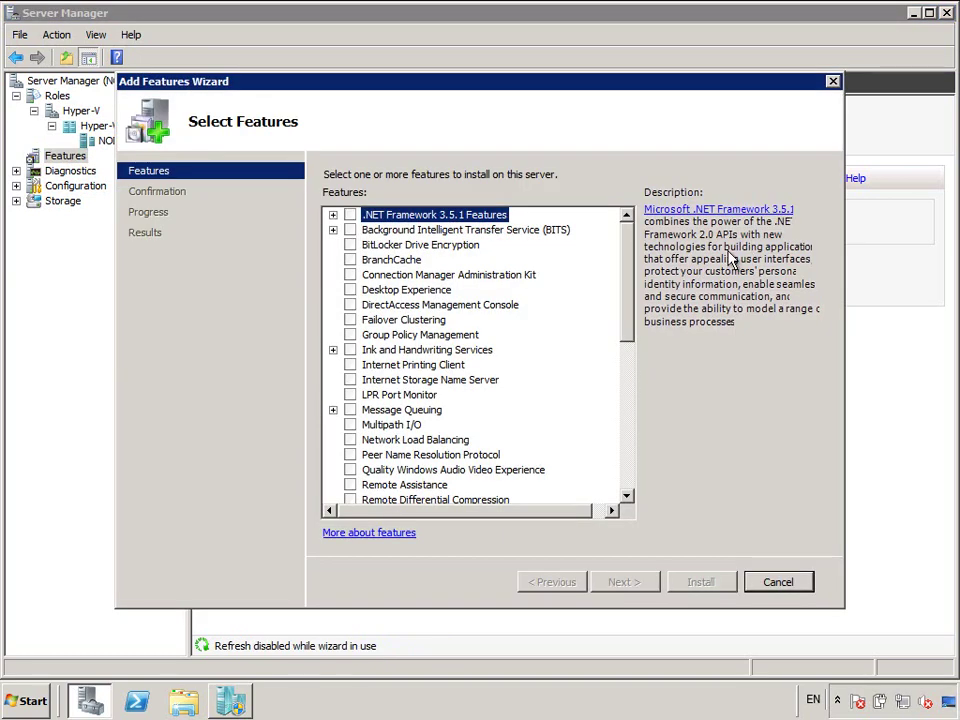
{"action": "left_click", "coordinate": [350, 319]}
{"action": "left_click", "coordinate": [631, 582]}
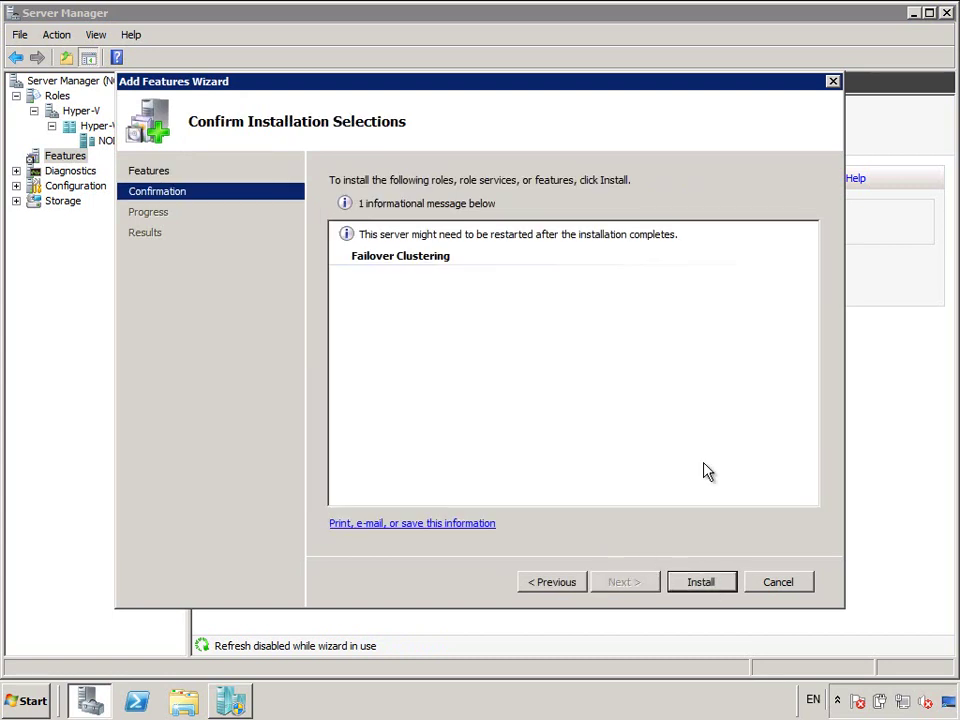
{"action": "left_click", "coordinate": [701, 580]}
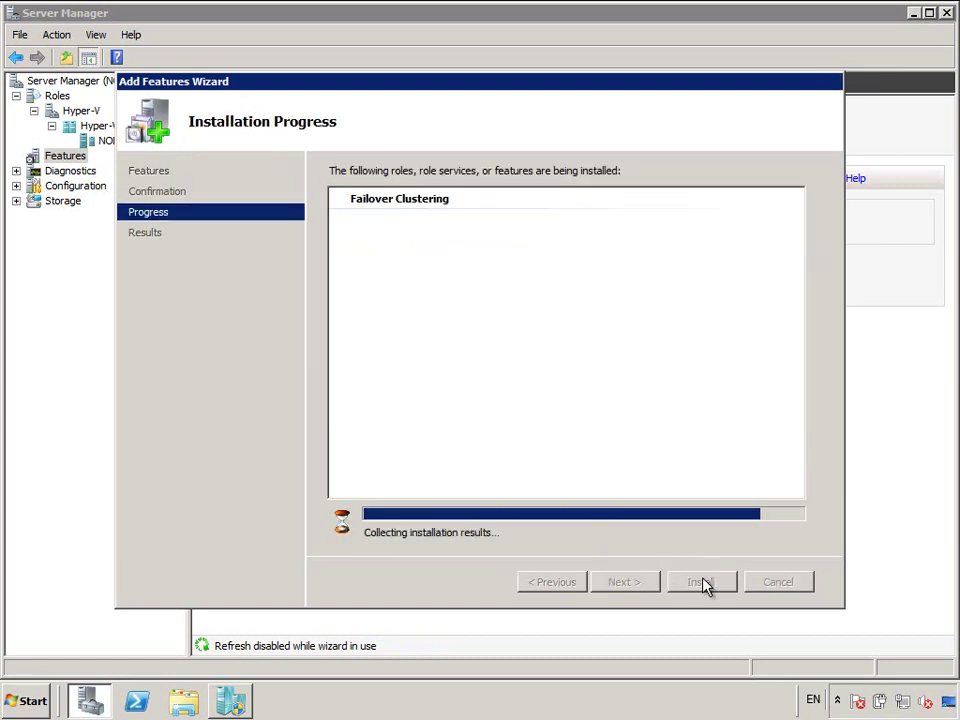
{"action": "left_click", "coordinate": [703, 582]}
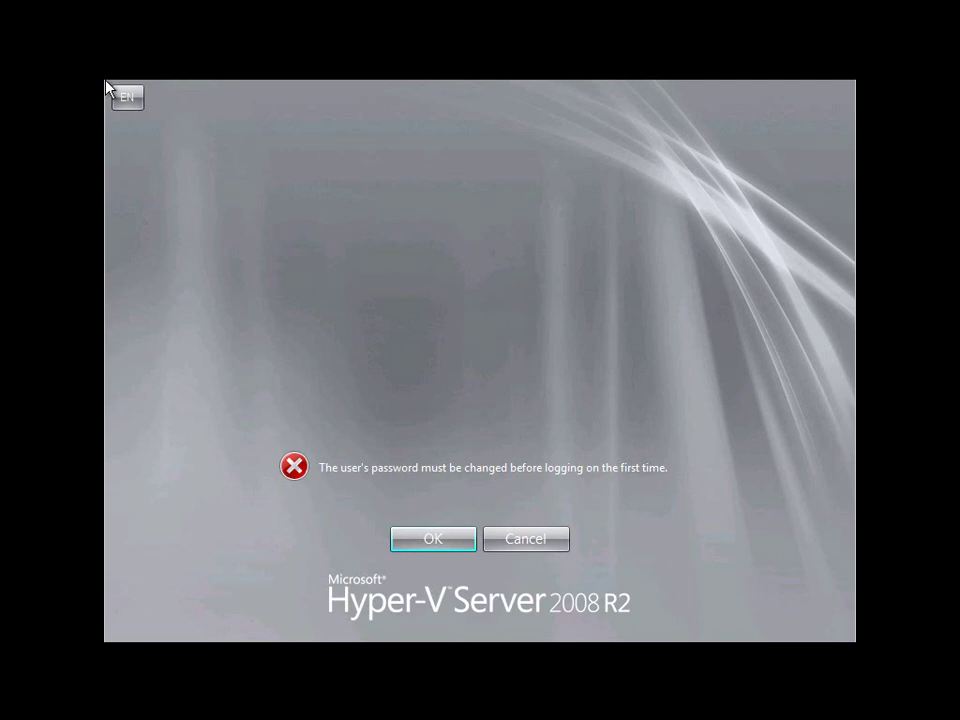
Step: Dismiss the mouse capture notice, accept the first-logon password change, and enter and confirm a new Administrator password
{"action": "left_click", "coordinate": [207, 230]}
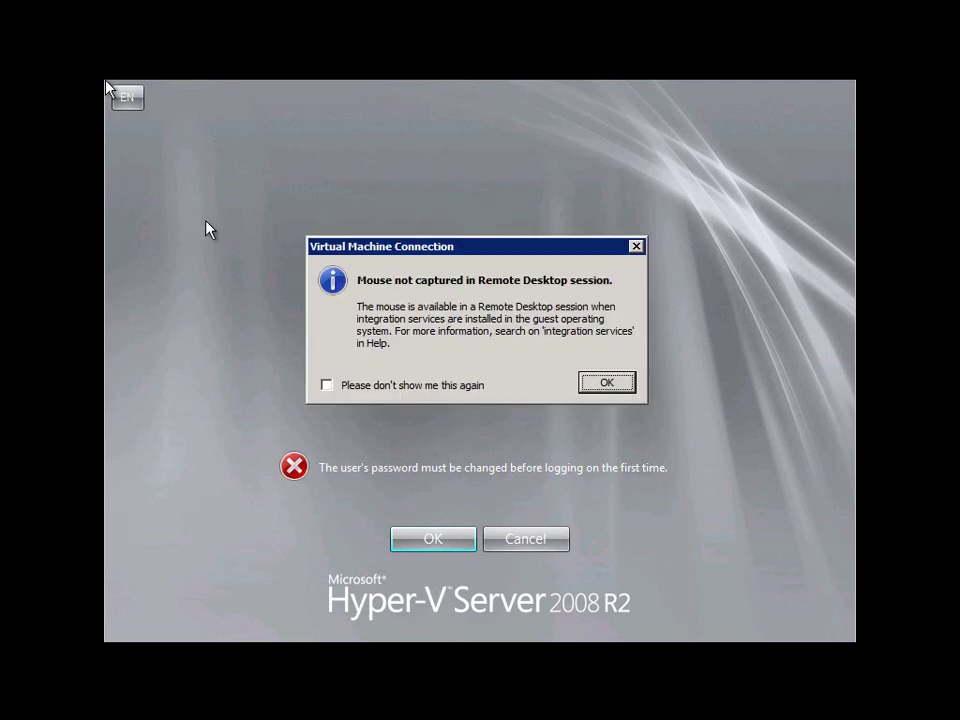
{"action": "left_click", "coordinate": [606, 382]}
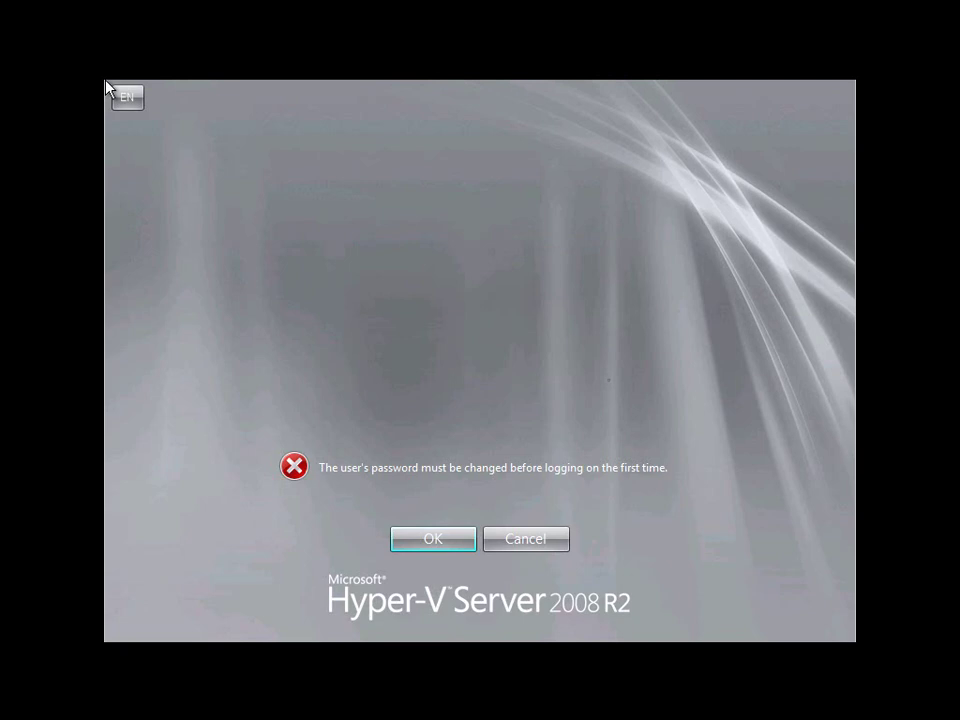
{"action": "key", "text": "Return"}
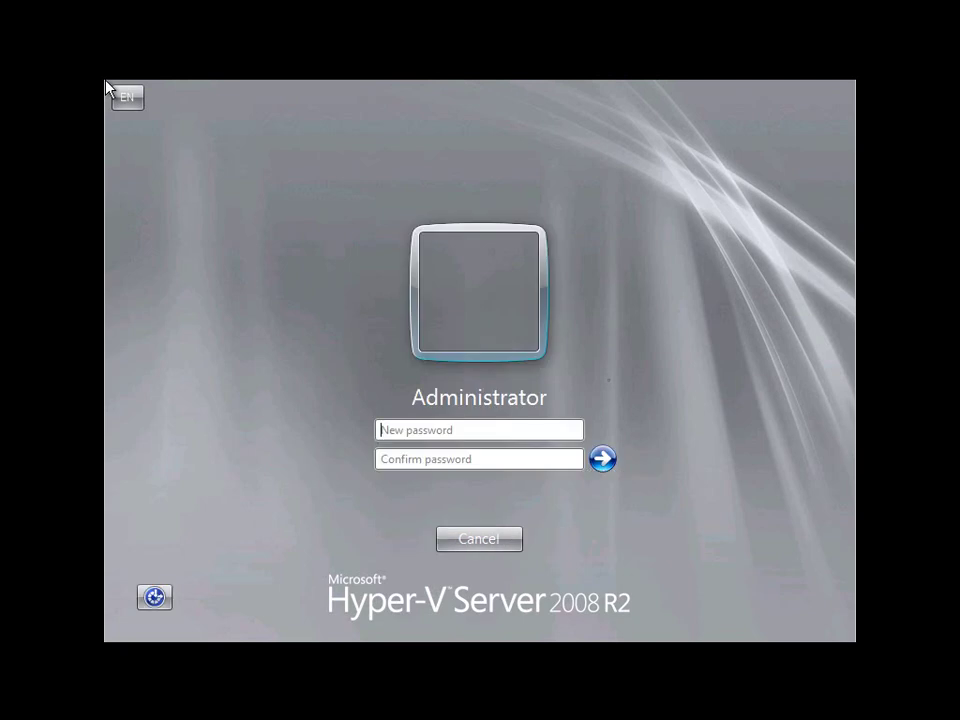
{"action": "type", "text": "••••••••"}
{"action": "key", "text": "Tab"}
{"action": "type", "text": "••••••••"}
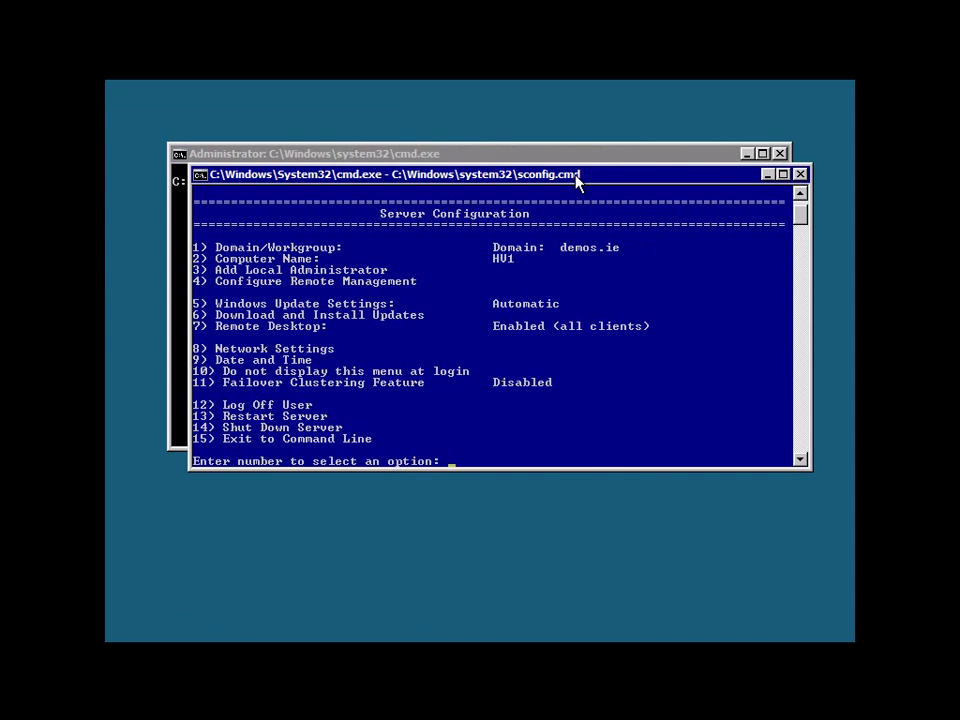
Step: Enable the Failover Clustering feature on HV1 through Server Configuration option 11 and acknowledge the completion message
{"action": "type", "text": "11"}
{"action": "key", "text": "Return"}
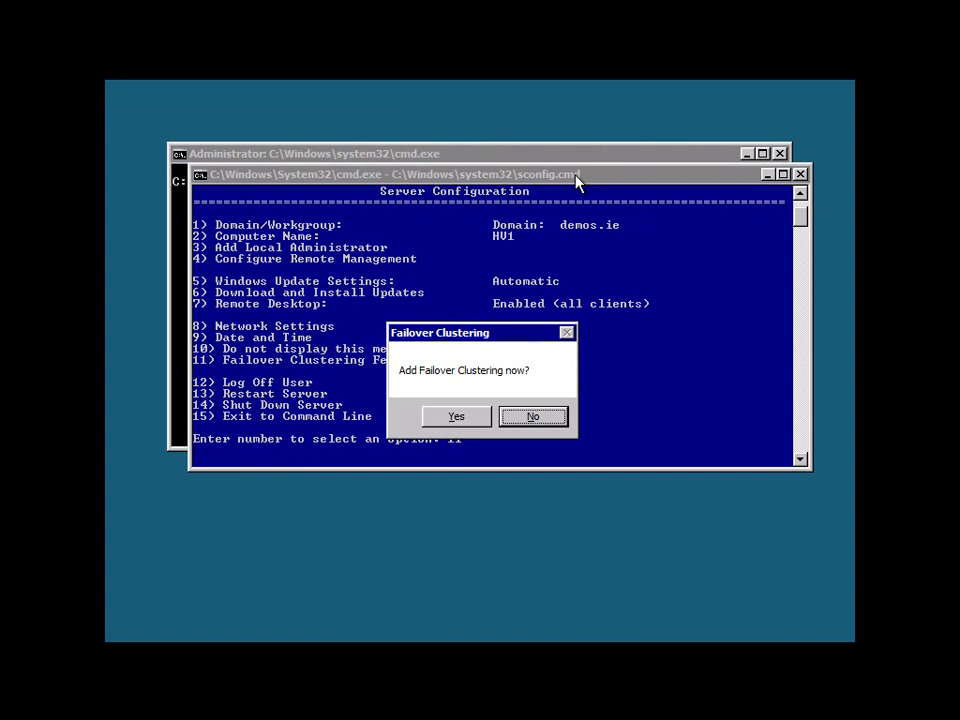
{"action": "key", "text": "y"}
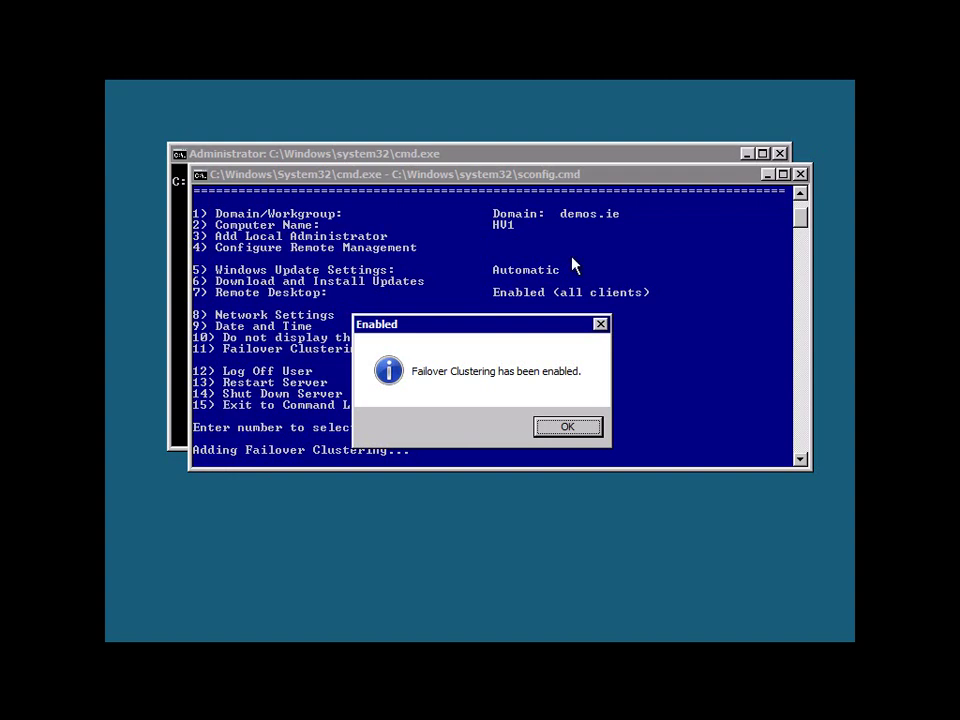
{"action": "left_click", "coordinate": [580, 432]}
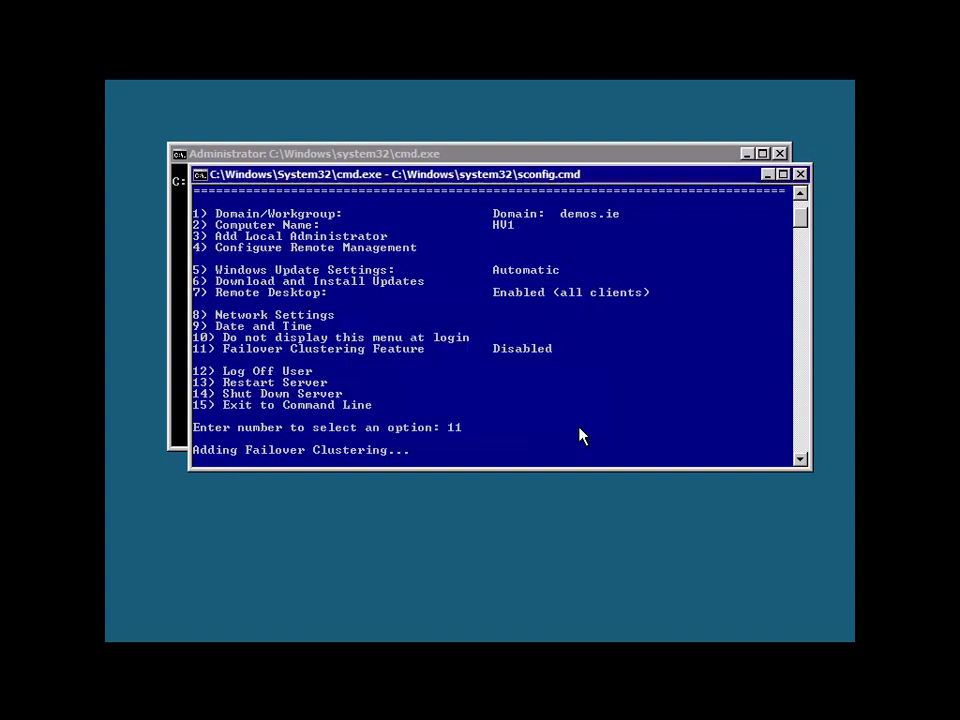
Step: Run the batch file f:\iscsi.bat at the command prompt to connect HV1 to the iSCSI target
{"action": "left_click", "coordinate": [563, 155]}
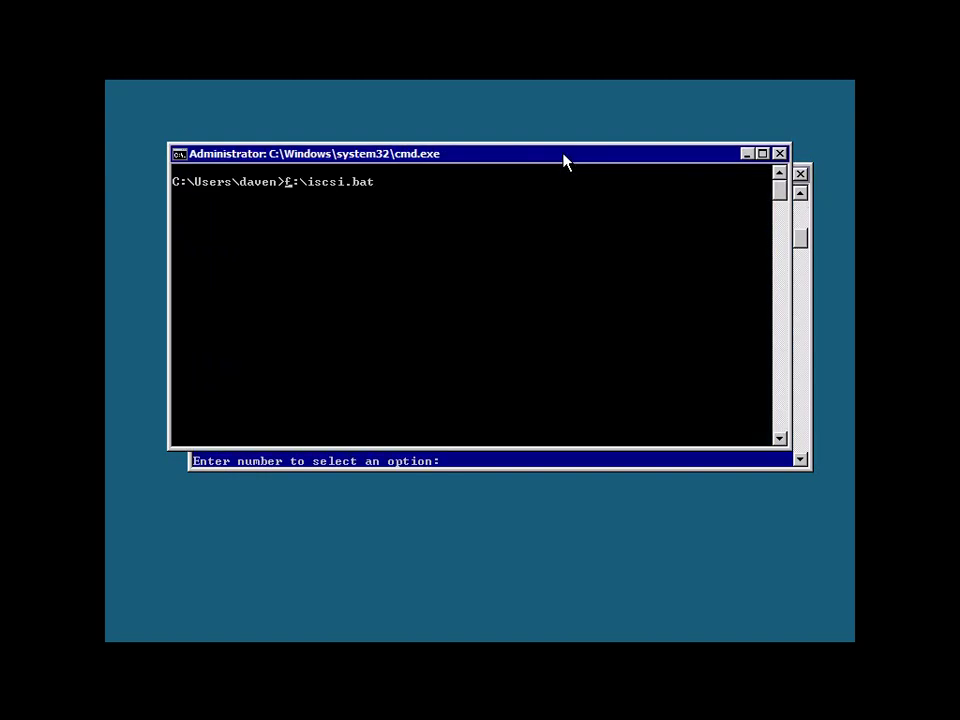
{"action": "key", "text": "Return"}
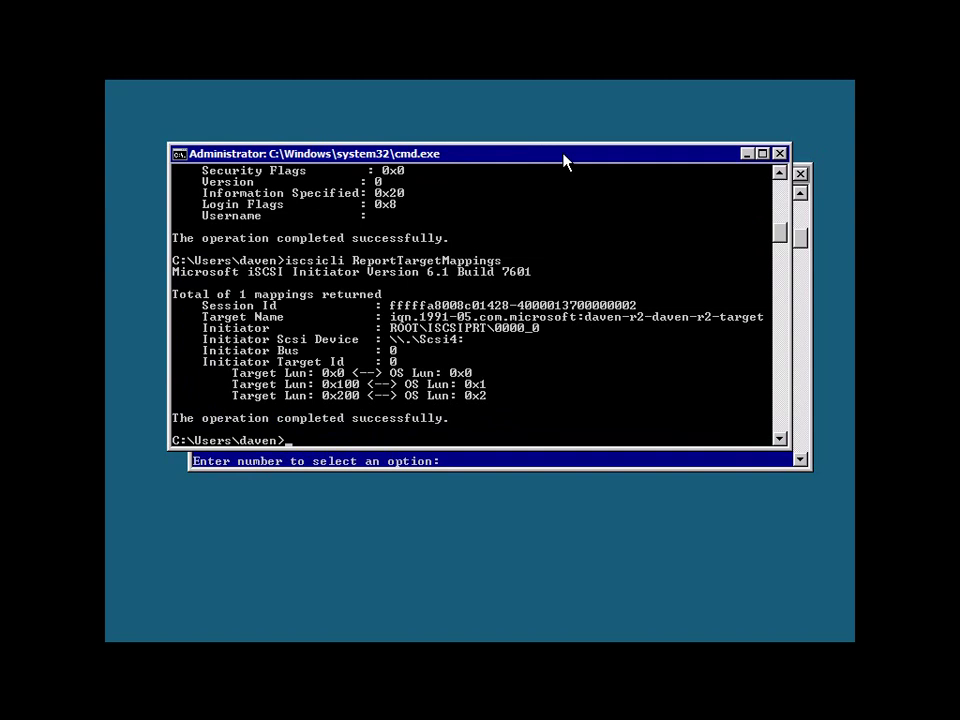
Step: Return to Server Configuration and log off from HV1 with option 12, confirming the log-off
{"action": "left_click", "coordinate": [568, 462]}
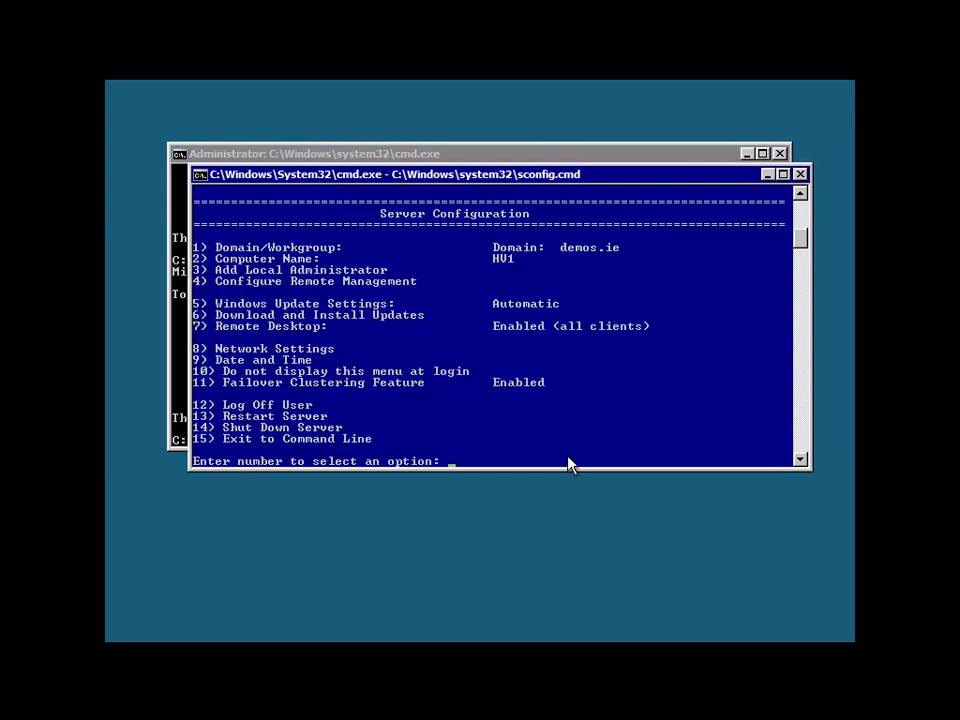
{"action": "type", "text": "12"}
{"action": "key", "text": "Return"}
{"action": "left_click", "coordinate": [455, 415]}
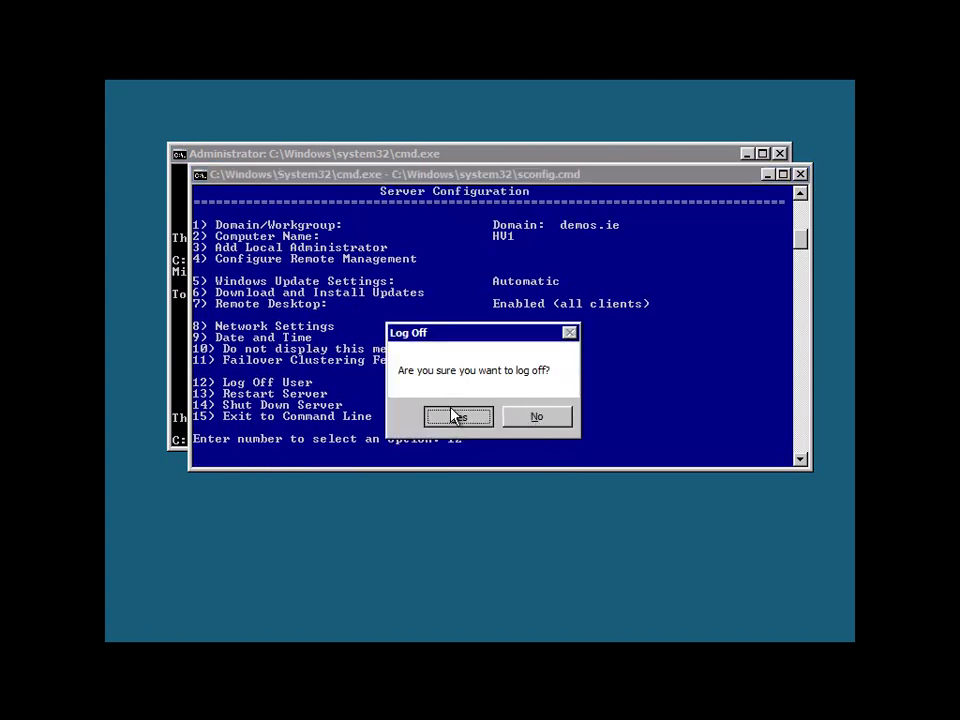